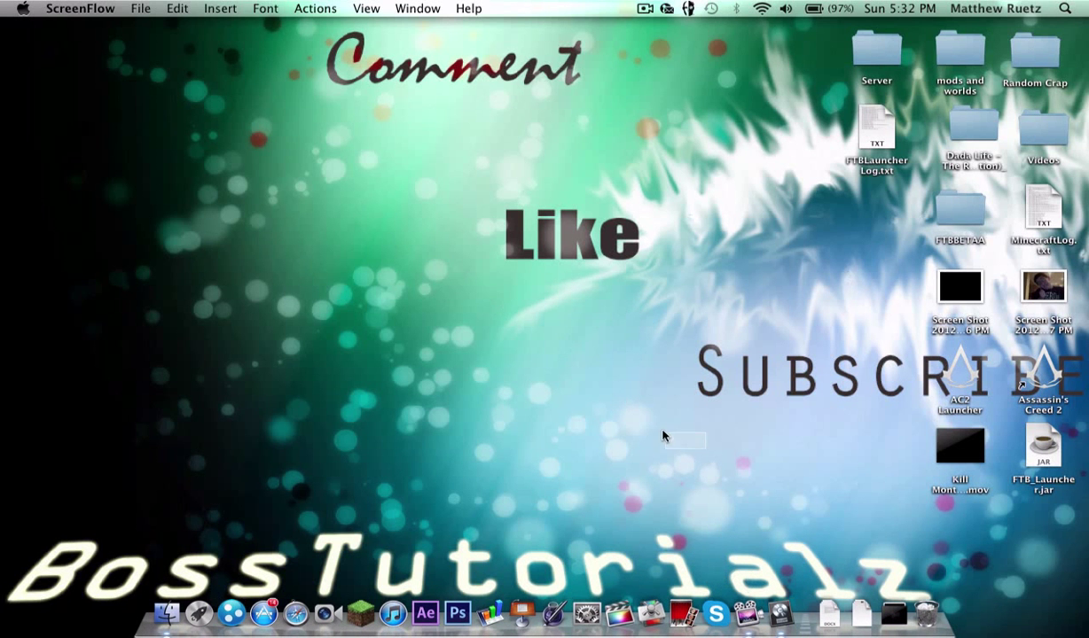
Bring Logic Pro to the front from its Dock icon so the New project template chooser appears
{"action": "left_click_drag", "start_coordinate": [426, 287], "coordinate": [738, 323]}
{"action": "left_click_drag", "start_coordinate": [489, 174], "coordinate": [524, 193]}
{"action": "left_click_drag", "start_coordinate": [427, 199], "coordinate": [632, 295]}
{"action": "right_click", "coordinate": [775, 601]}
{"action": "left_click", "coordinate": [793, 522]}
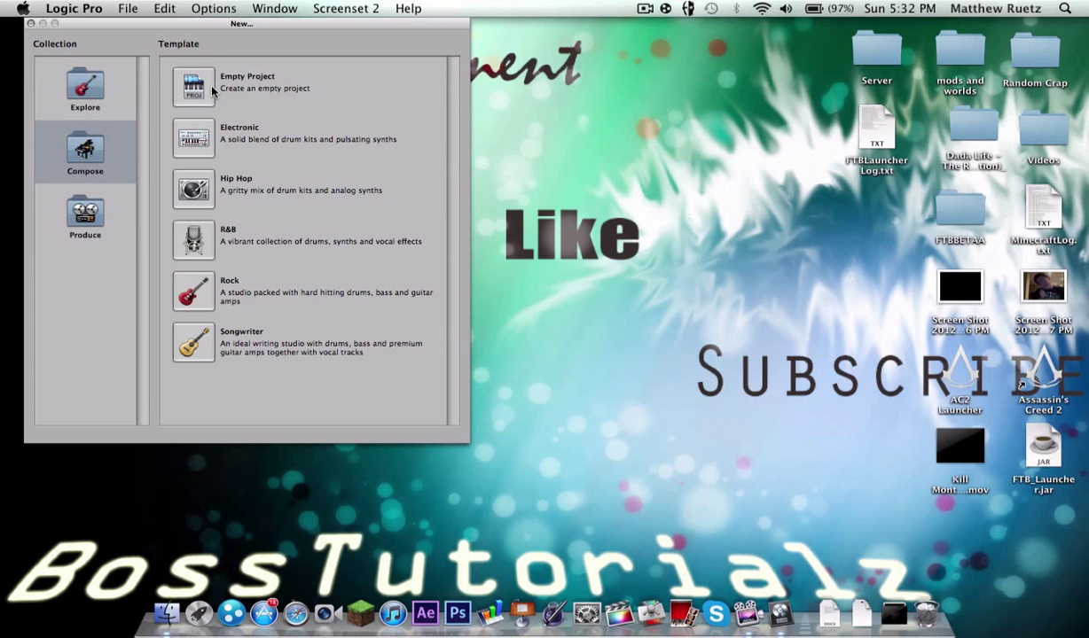
Create an Empty Project with one Software Instrument track using the EVP88 Electric Piano
{"action": "double_click", "coordinate": [178, 81]}
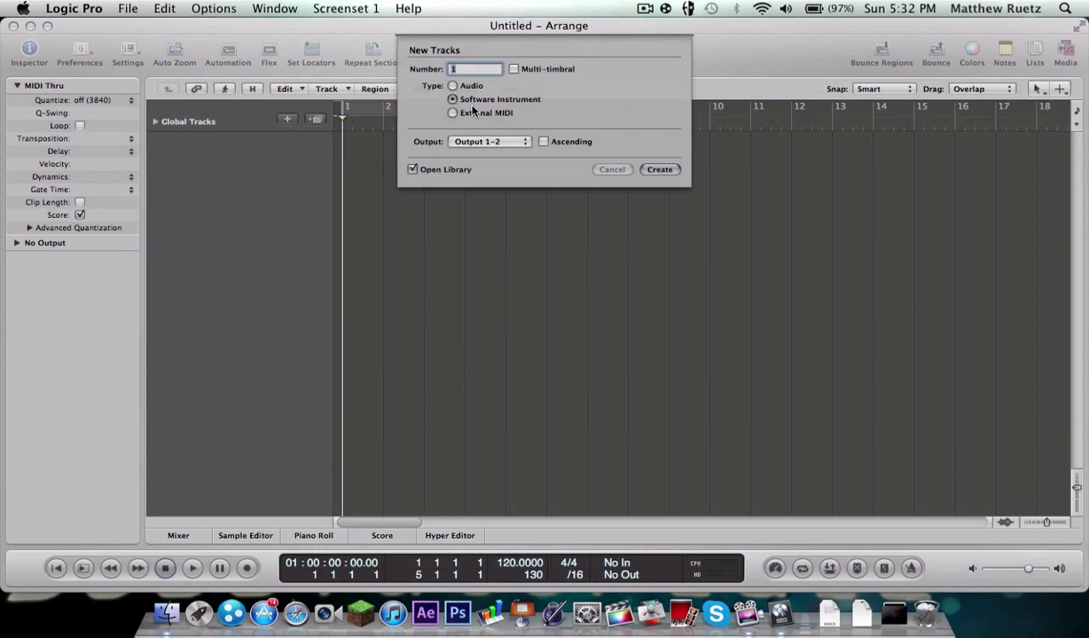
{"action": "left_click", "coordinate": [451, 100]}
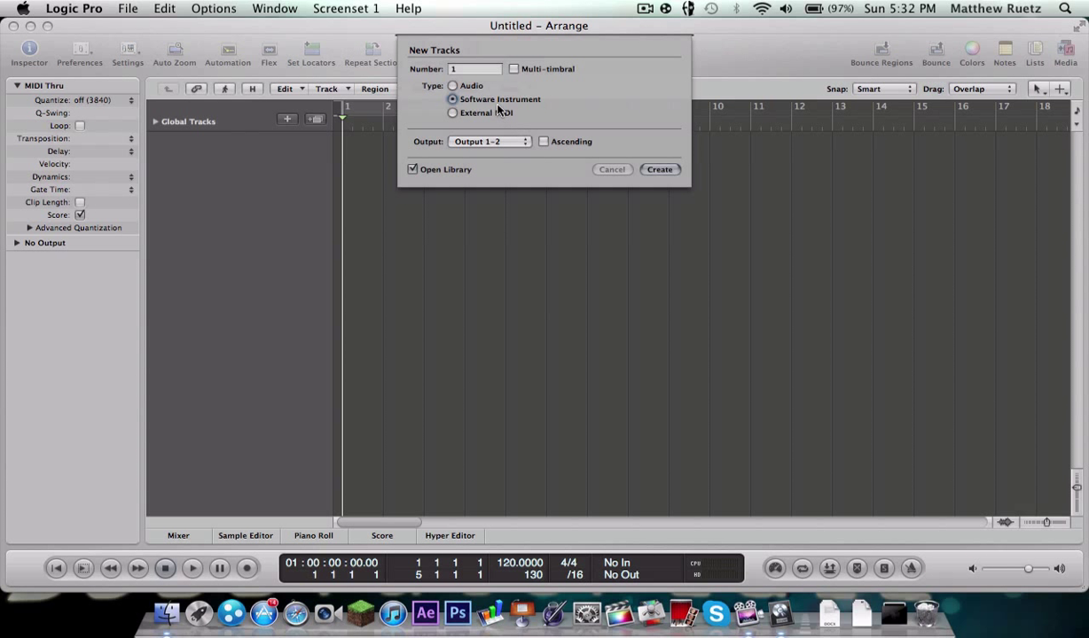
{"action": "left_click", "coordinate": [657, 172]}
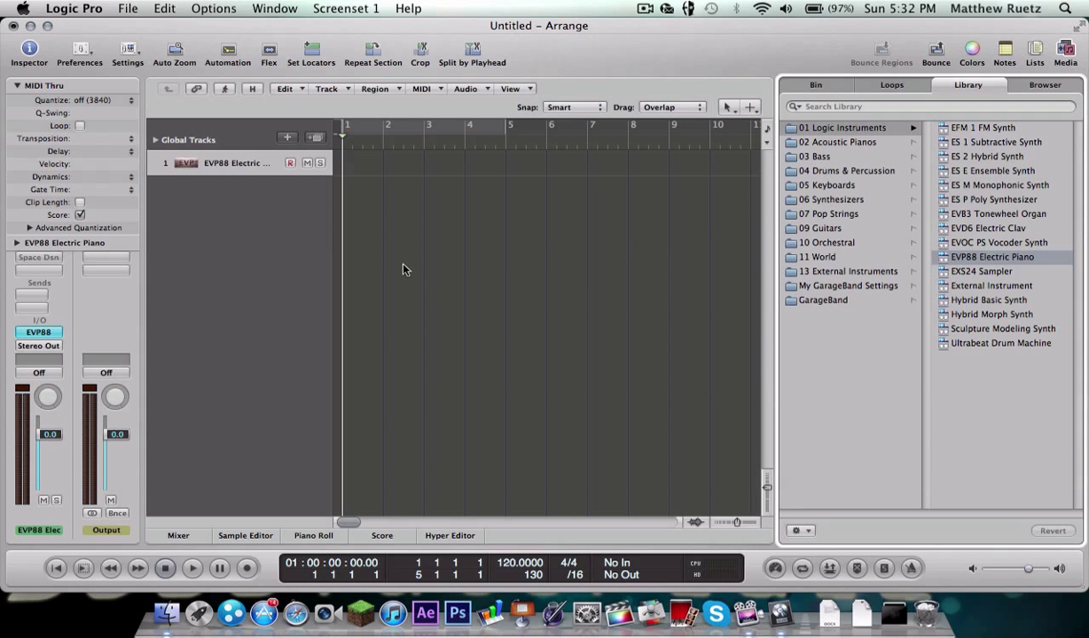
Replace the EVP88 with Ultrabeat (Drum Synth) Stereo and move its window toward the top
{"action": "left_click", "coordinate": [48, 334]}
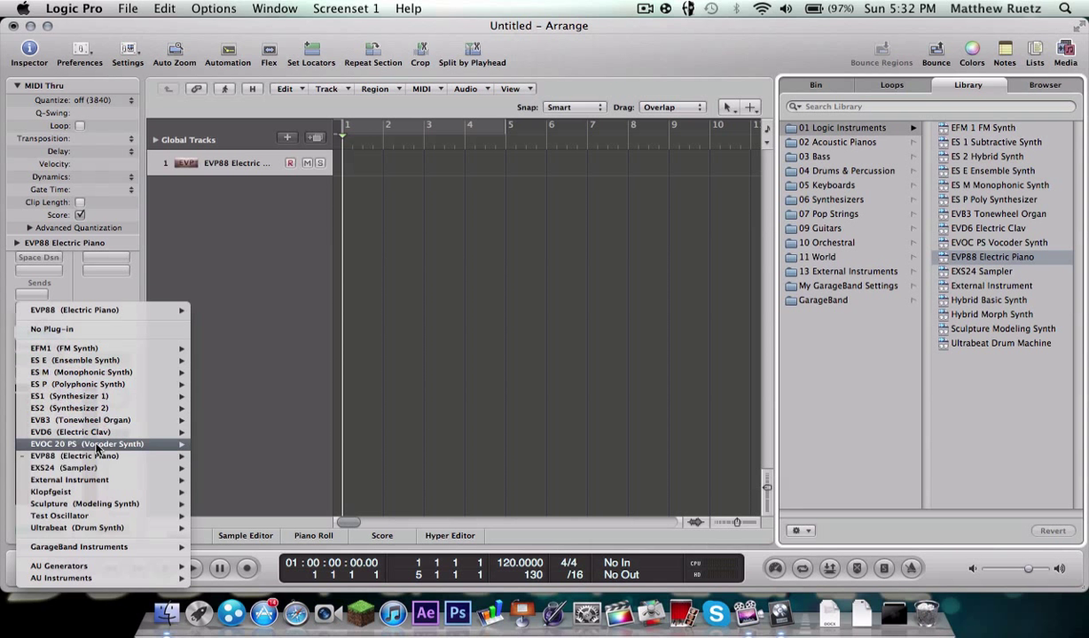
{"action": "mouse_move", "coordinate": [106, 530]}
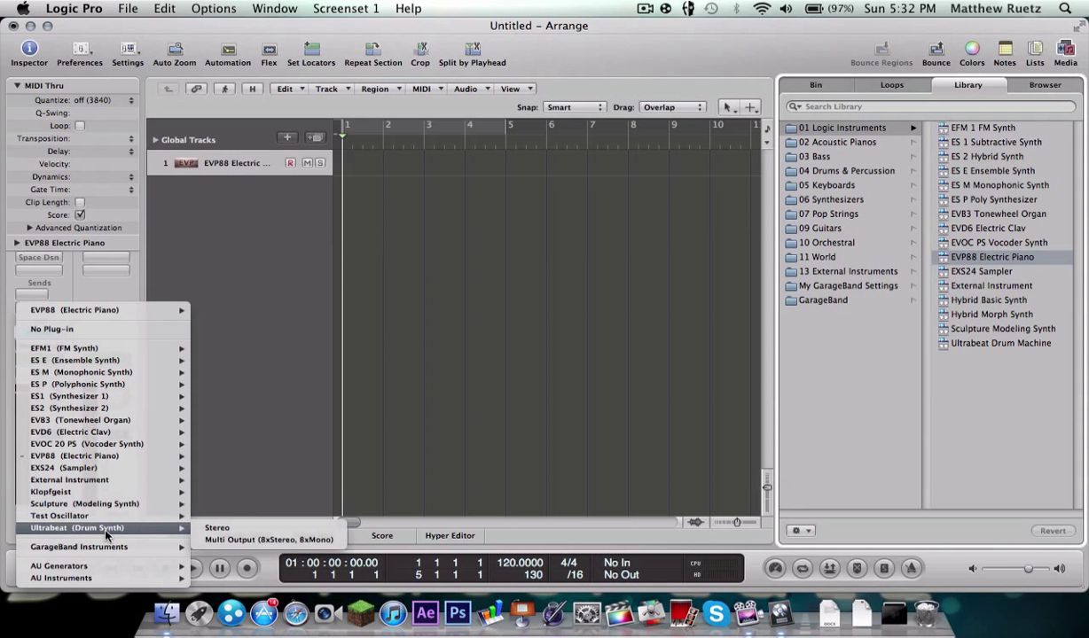
{"action": "left_click", "coordinate": [210, 527]}
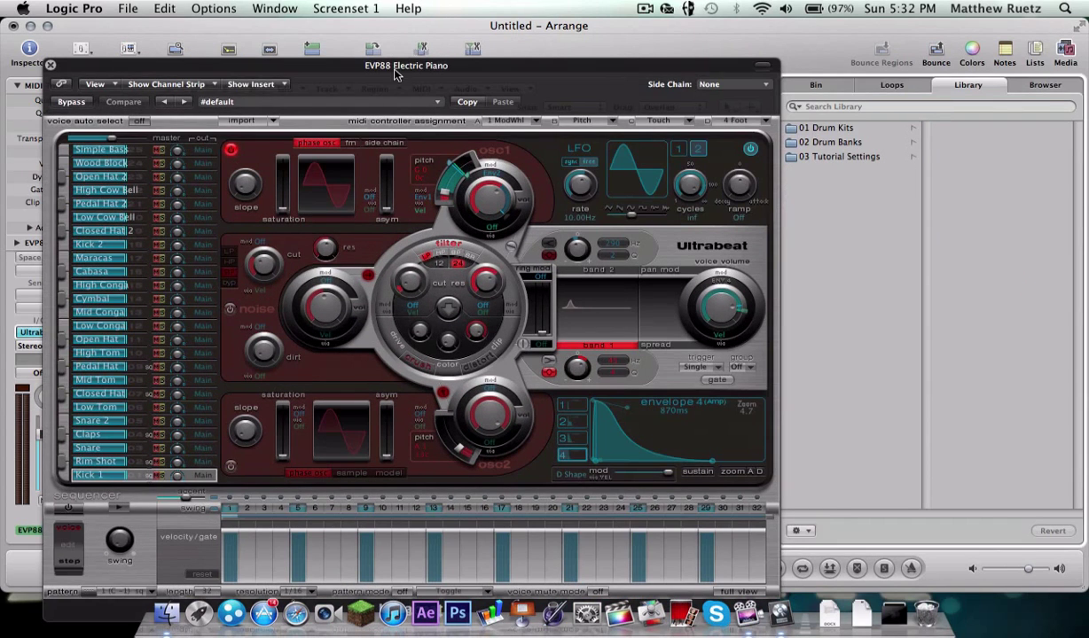
{"action": "left_click_drag", "start_coordinate": [395, 74], "coordinate": [420, 7]}
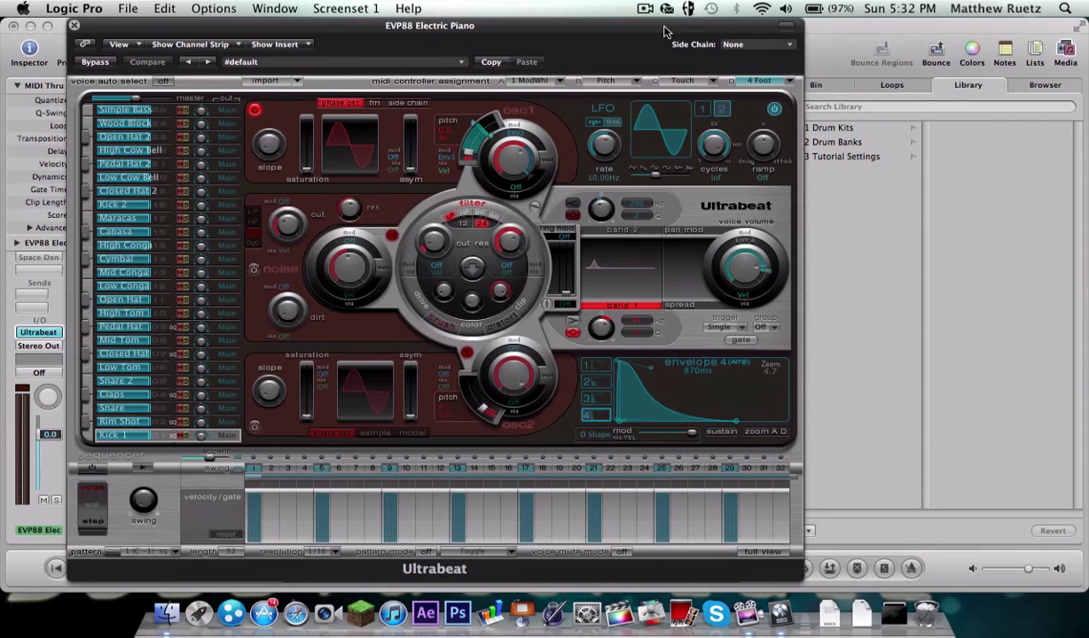
Load the Hip Hop Kit from the Library's 01 Drum Kits category into Ultrabeat
{"action": "left_click_drag", "start_coordinate": [664, 31], "coordinate": [632, 31]}
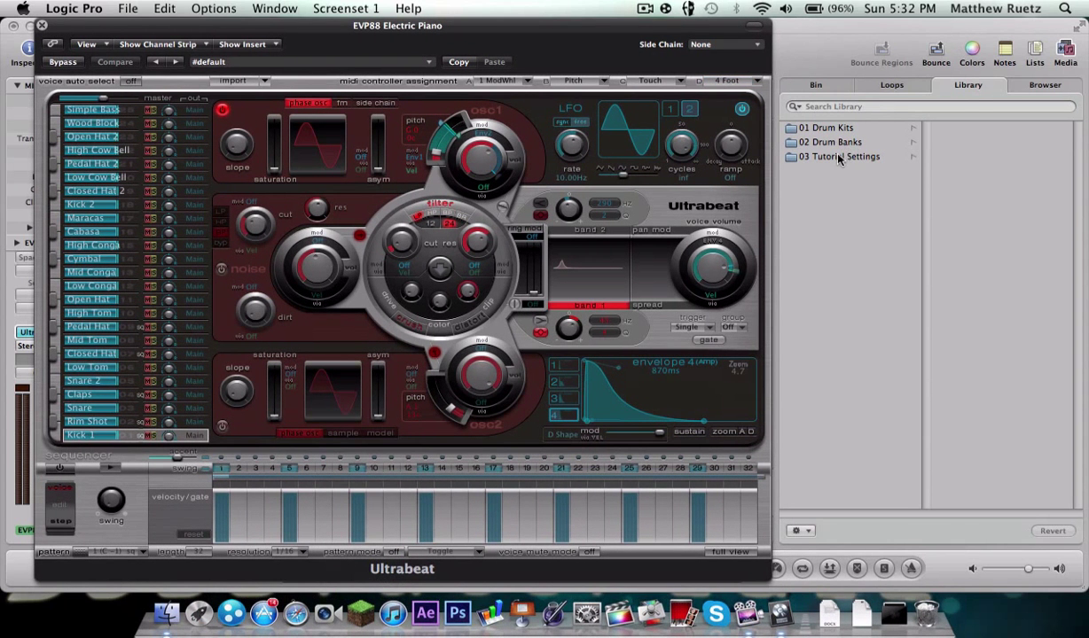
{"action": "left_click", "coordinate": [976, 89]}
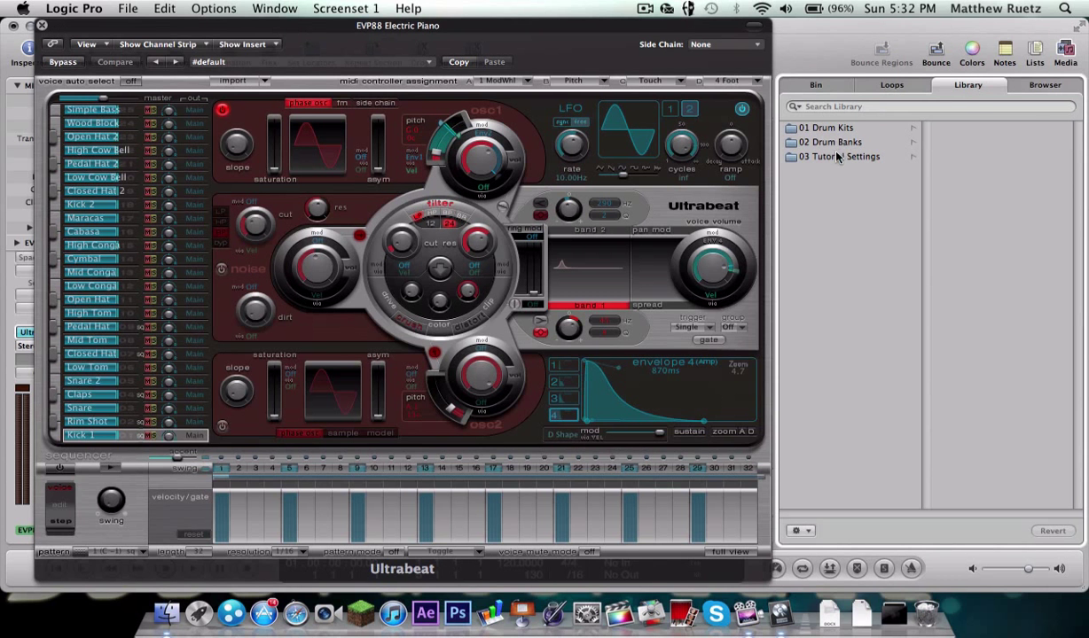
{"action": "left_click", "coordinate": [801, 144]}
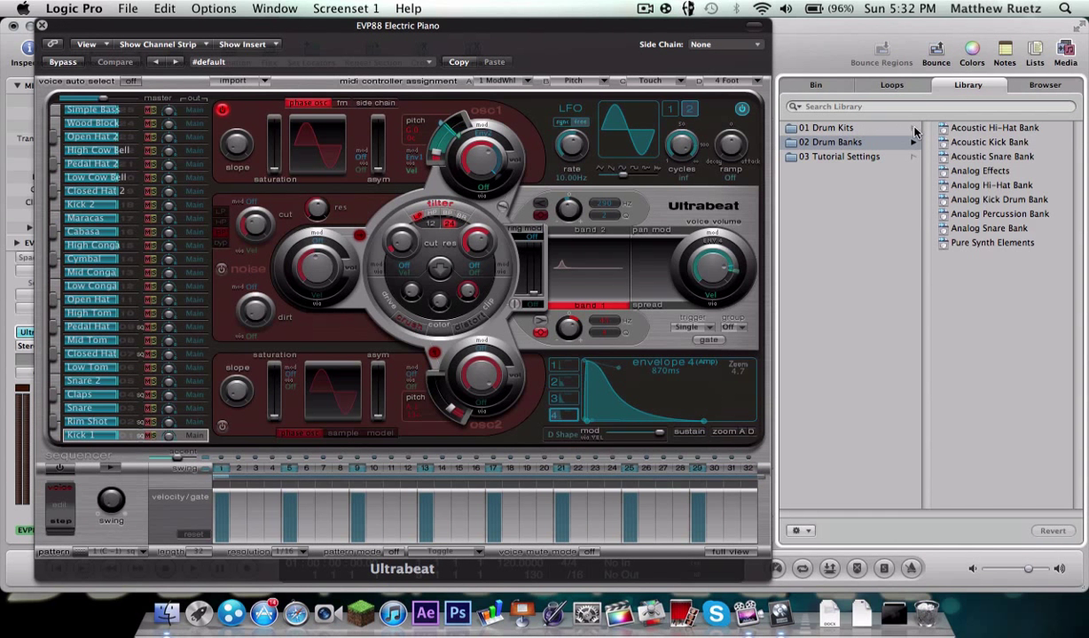
{"action": "left_click", "coordinate": [824, 128]}
{"action": "scroll", "coordinate": [987, 235], "scroll_direction": "down", "scroll_amount": 1}
{"action": "scroll", "coordinate": [988, 236], "scroll_direction": "down", "scroll_amount": 10}
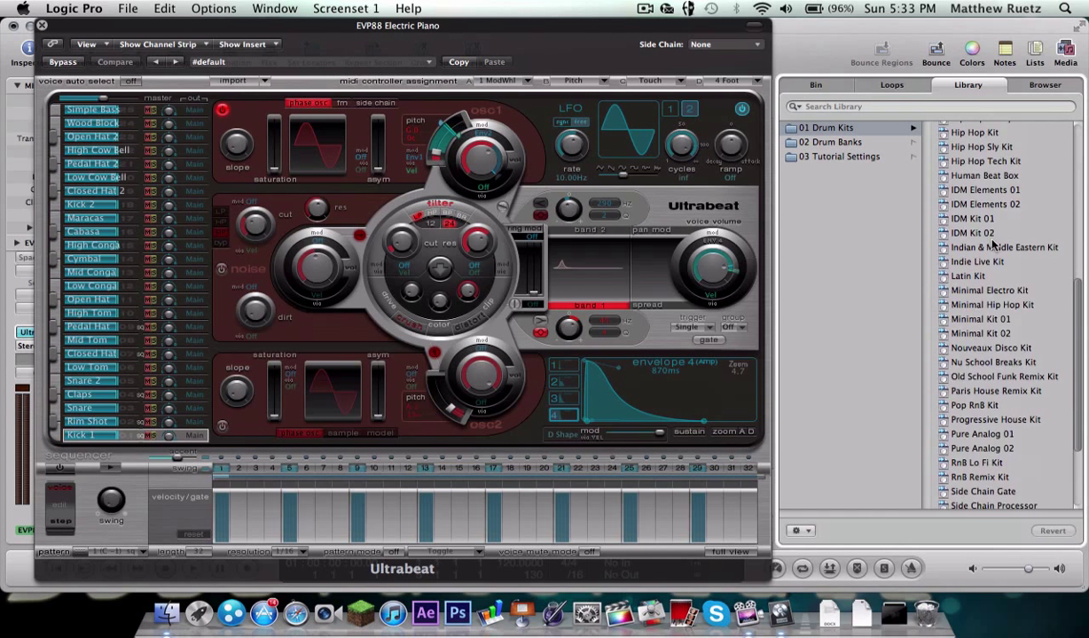
{"action": "scroll", "coordinate": [991, 266], "scroll_direction": "up", "scroll_amount": 4}
{"action": "scroll", "coordinate": [995, 292], "scroll_direction": "up", "scroll_amount": 1}
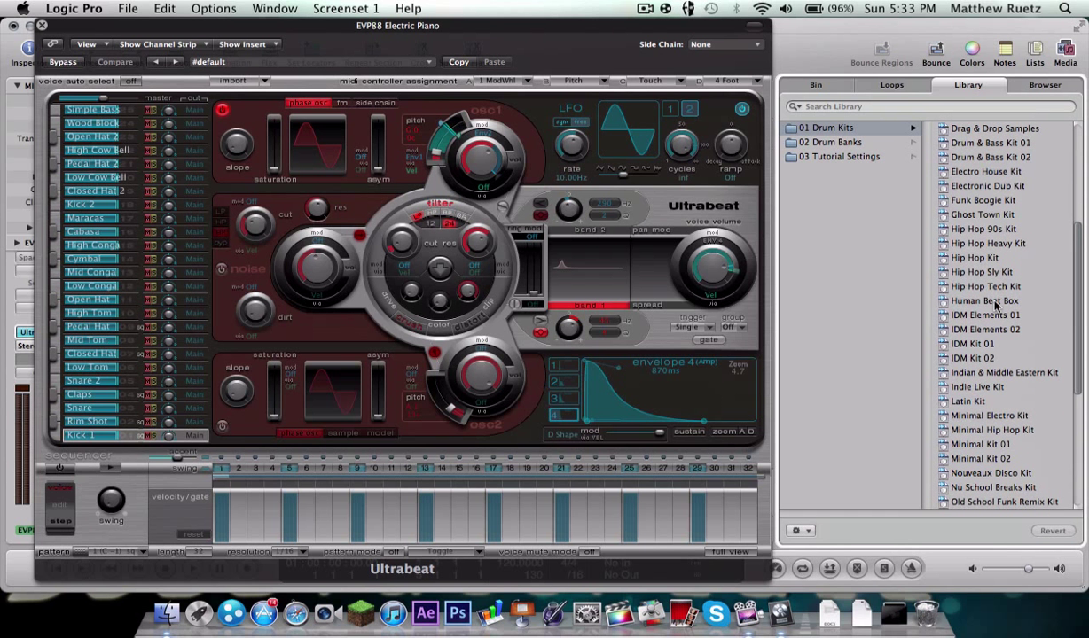
{"action": "left_click", "coordinate": [975, 257]}
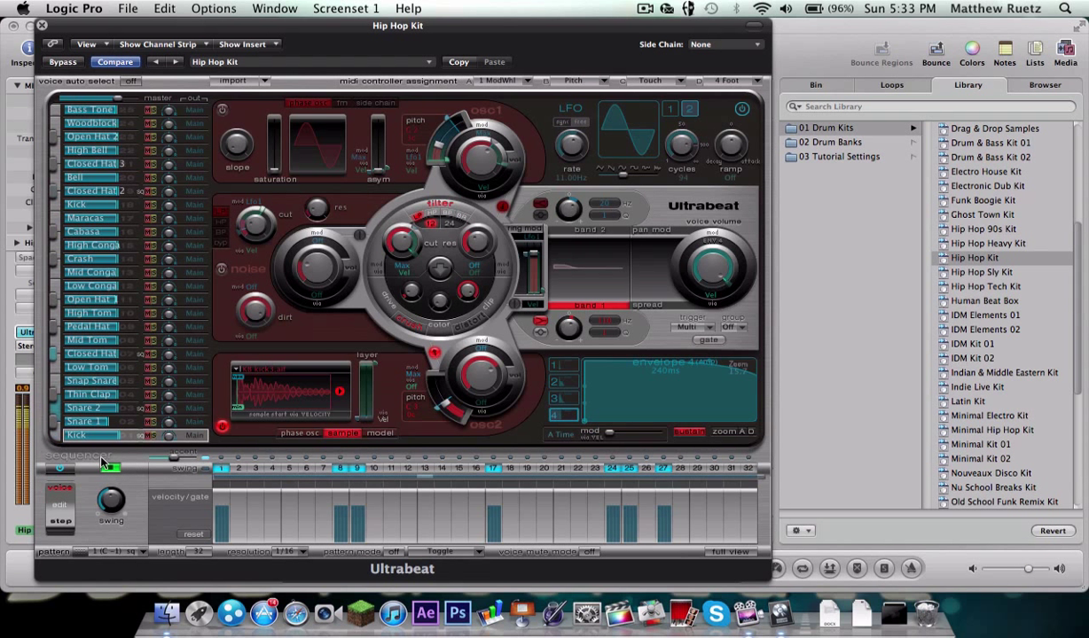
{"action": "key", "text": "XF86AudioRaiseVolume"}
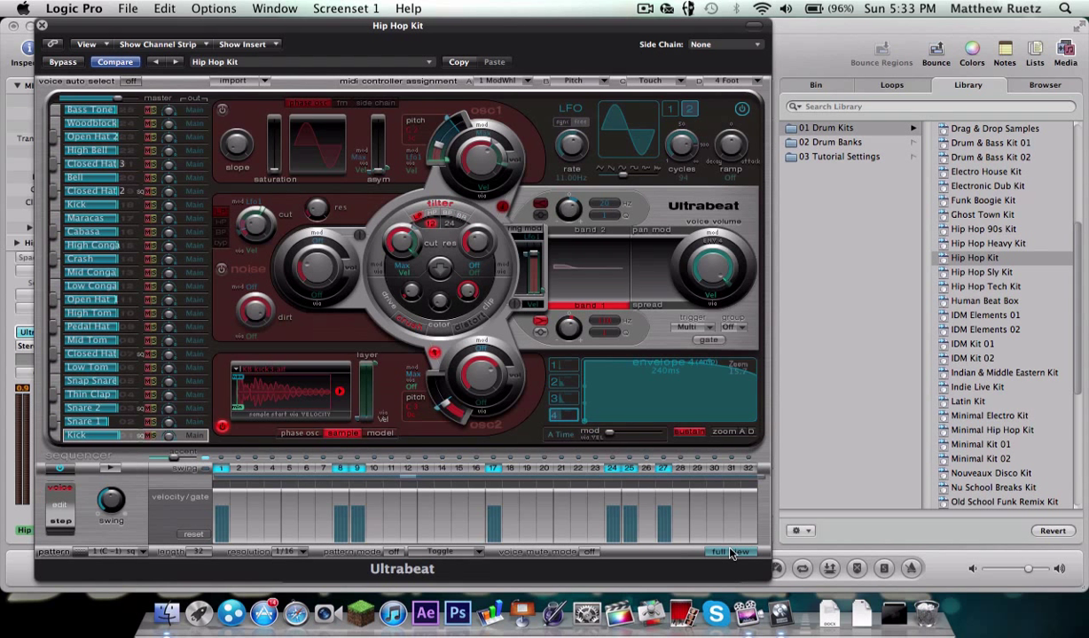
Expand Ultrabeat to the full step grid and briefly audition the pattern
{"action": "left_click", "coordinate": [731, 552]}
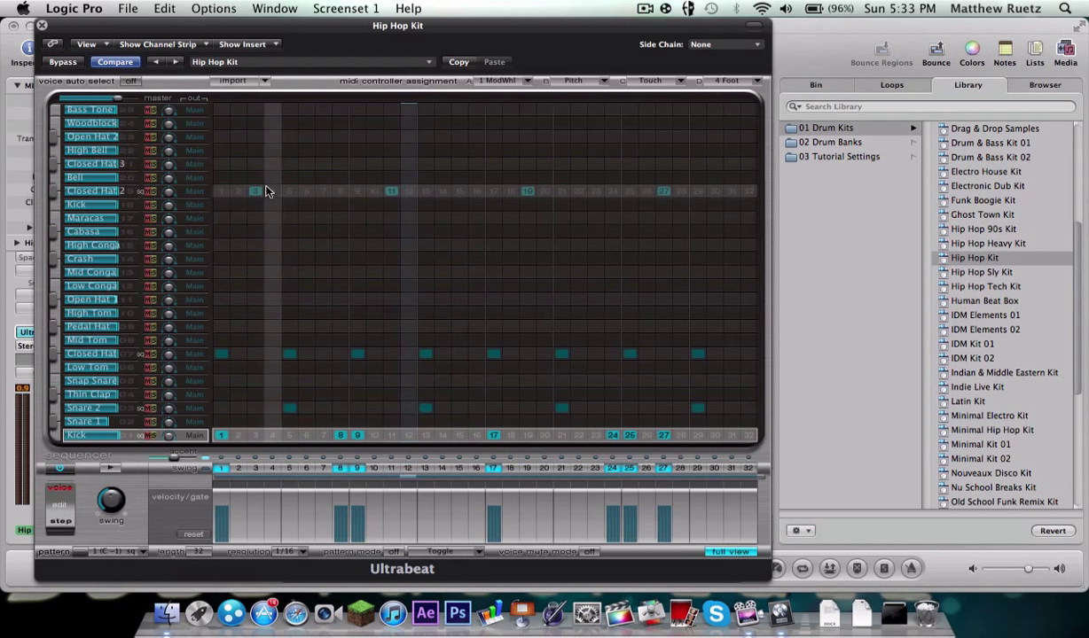
{"action": "left_click", "coordinate": [111, 467]}
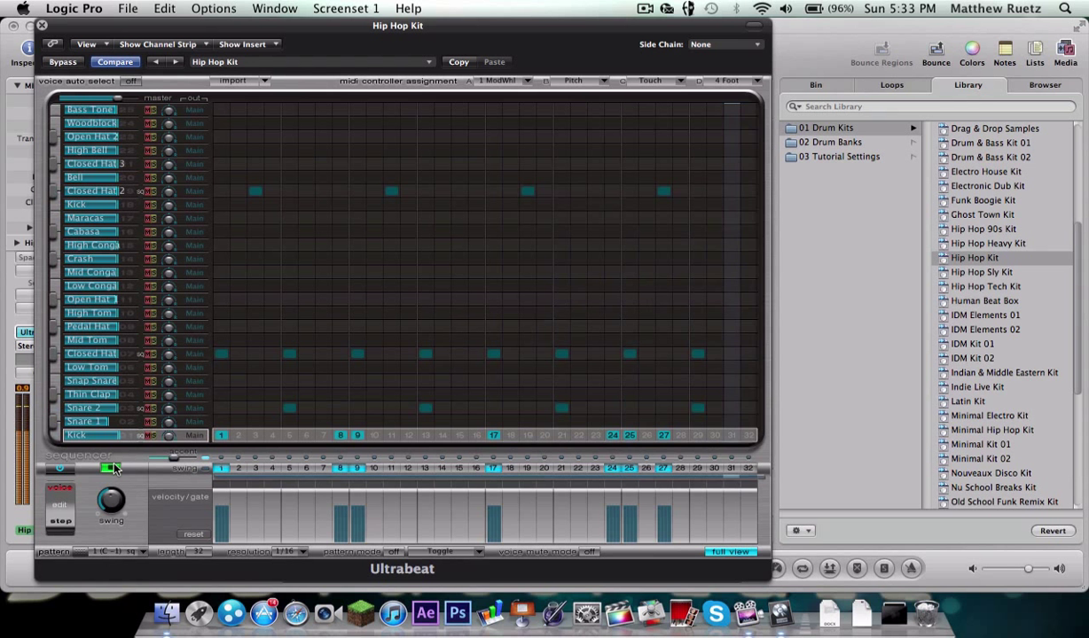
{"action": "left_click", "coordinate": [111, 467]}
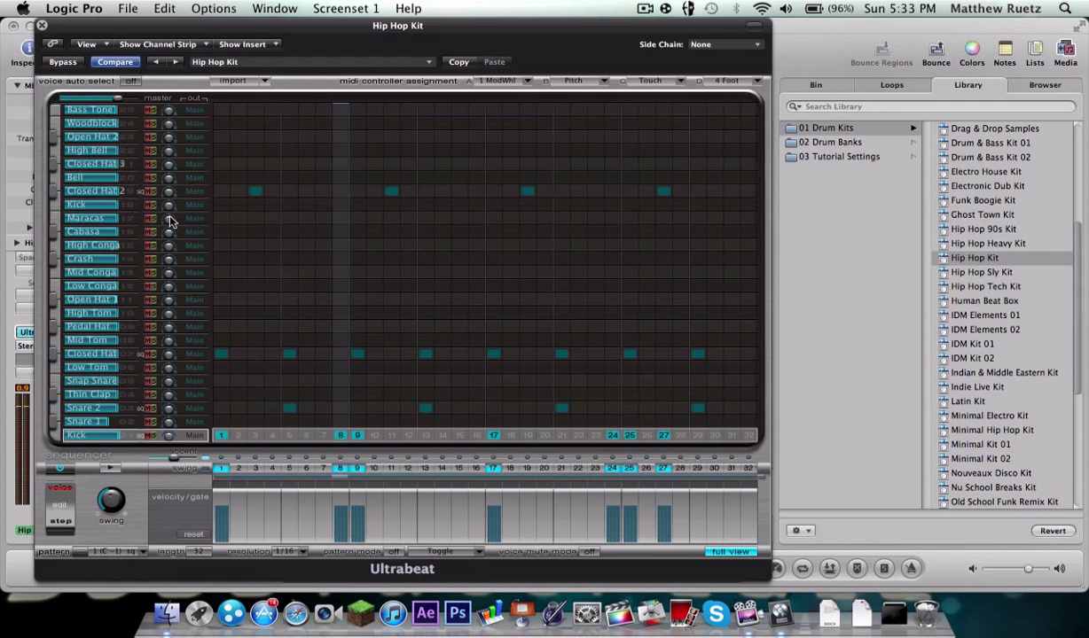
Program Crash hits on steps 7 and 23 alongside step 15, auditioning while editing
{"action": "left_click", "coordinate": [130, 247]}
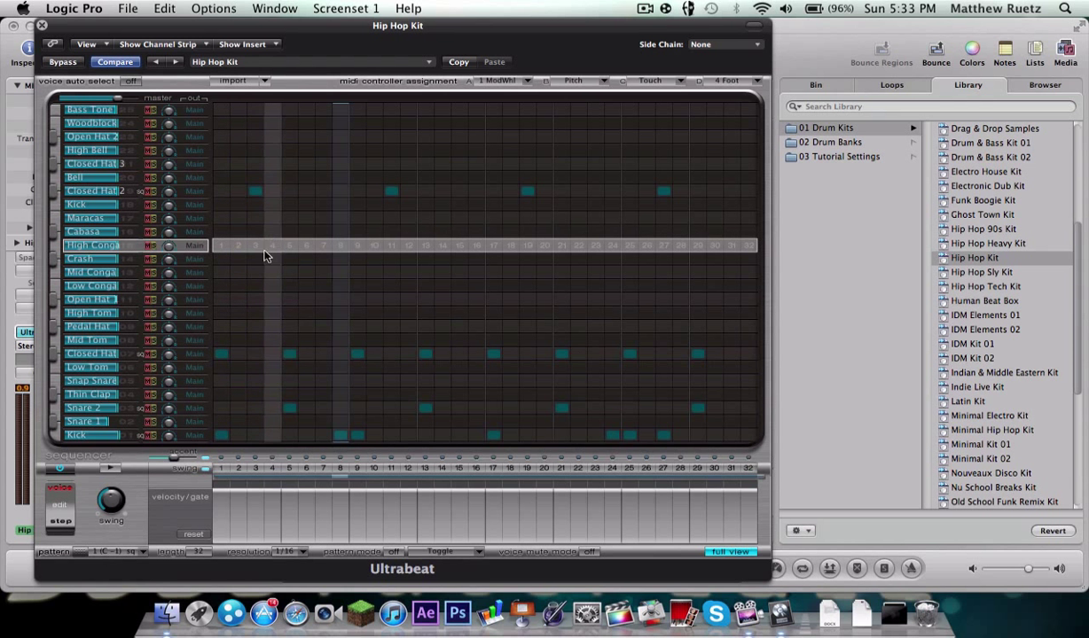
{"action": "left_click", "coordinate": [124, 261]}
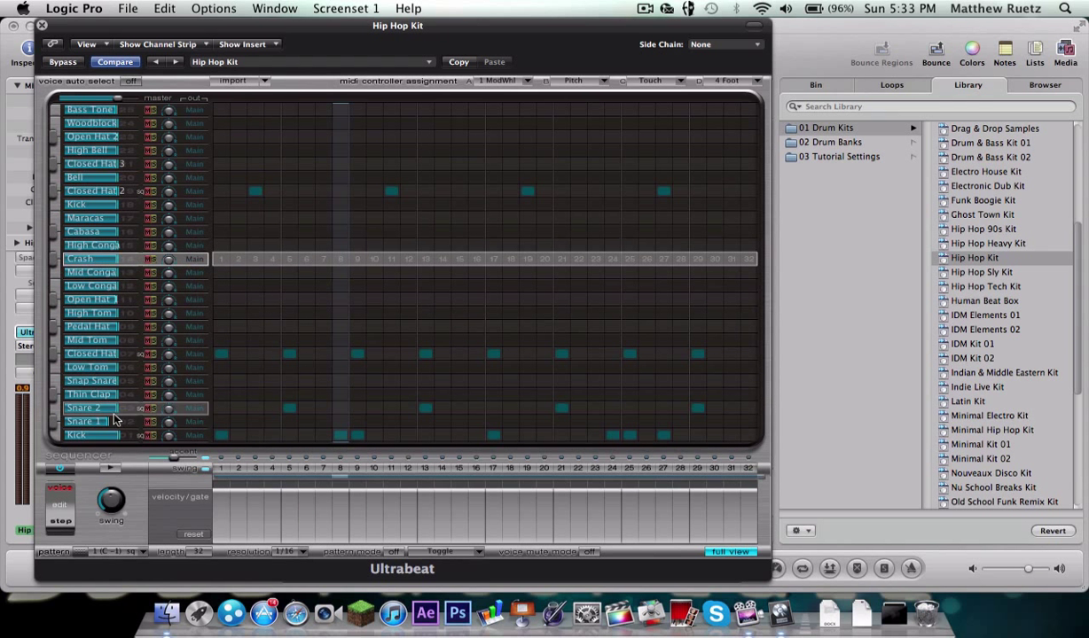
{"action": "left_click", "coordinate": [303, 258]}
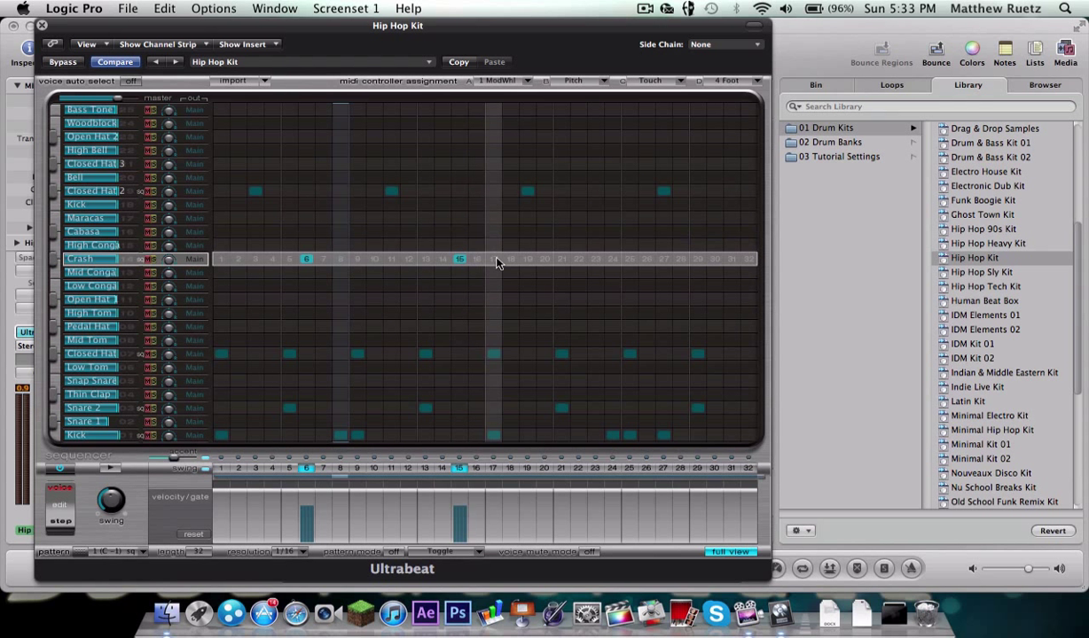
{"action": "left_click", "coordinate": [595, 259]}
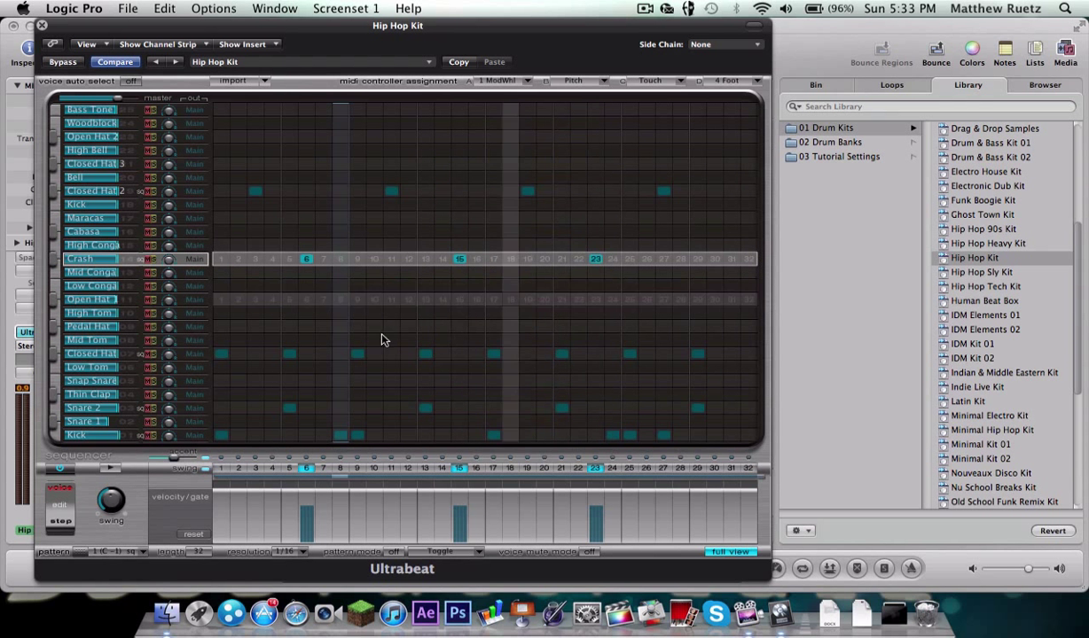
{"action": "left_click", "coordinate": [109, 464]}
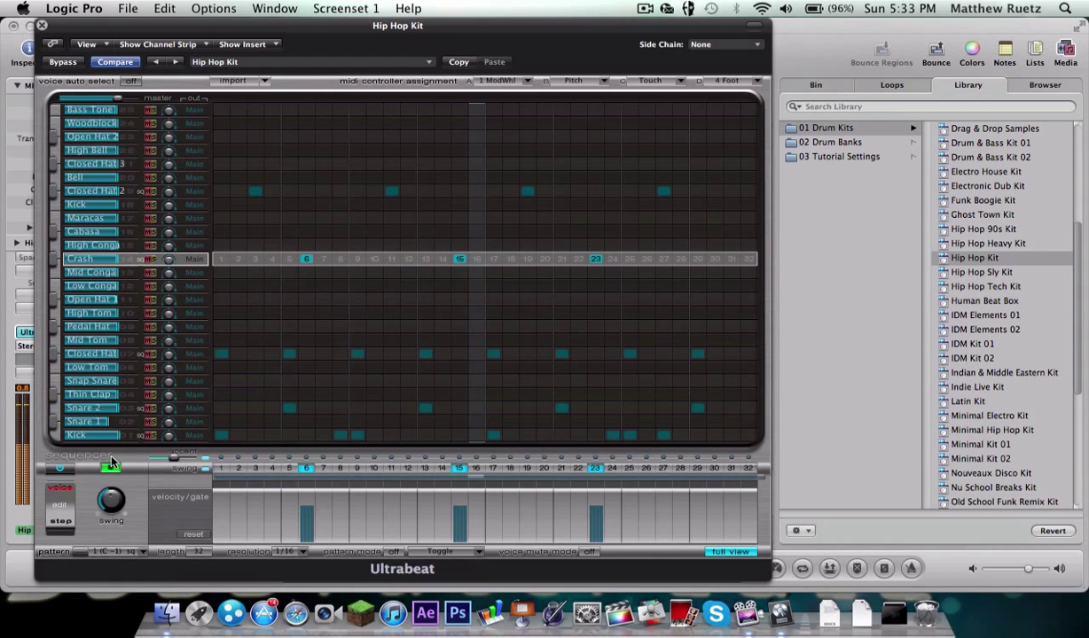
{"action": "left_click", "coordinate": [306, 259]}
{"action": "left_click", "coordinate": [321, 259]}
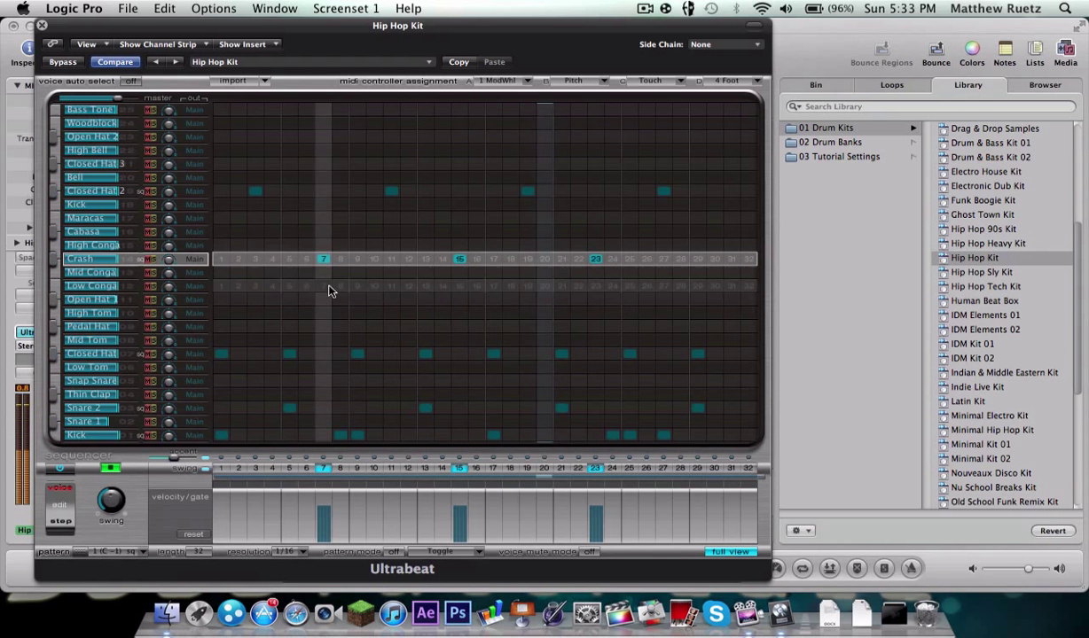
Add High Tom hits on steps 9, 17, 18 and 25 and audition the result
{"action": "left_click", "coordinate": [111, 470]}
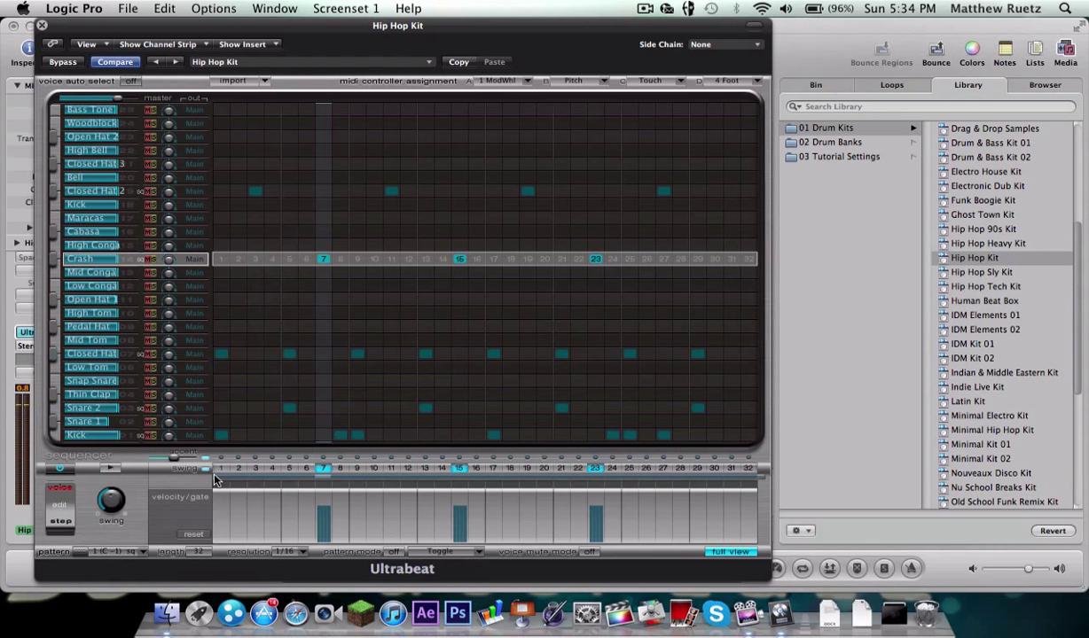
{"action": "left_click", "coordinate": [133, 313]}
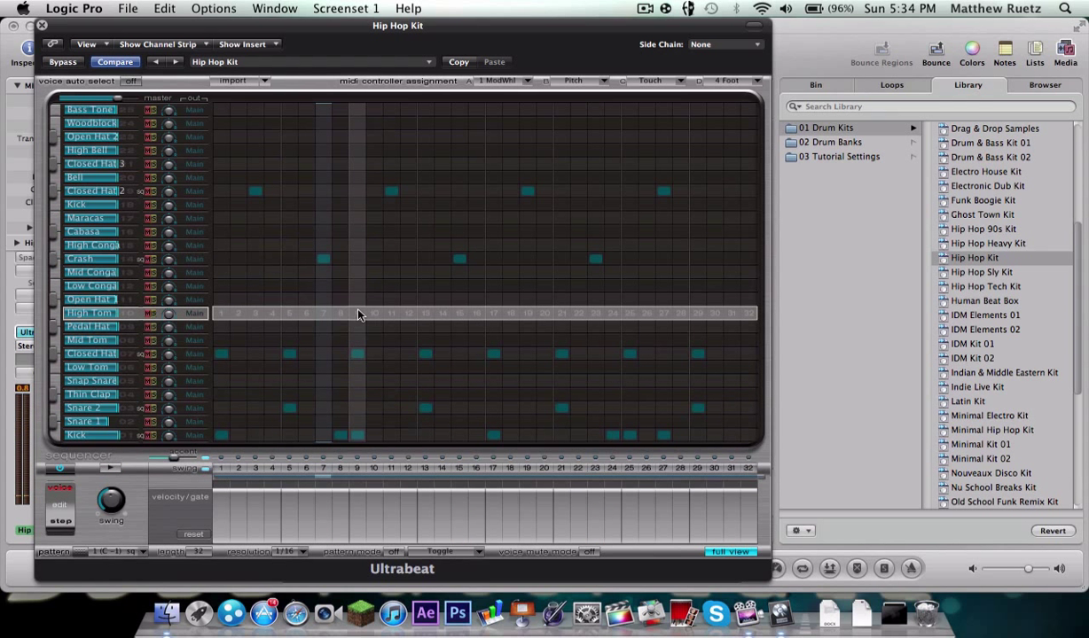
{"action": "left_click", "coordinate": [359, 314]}
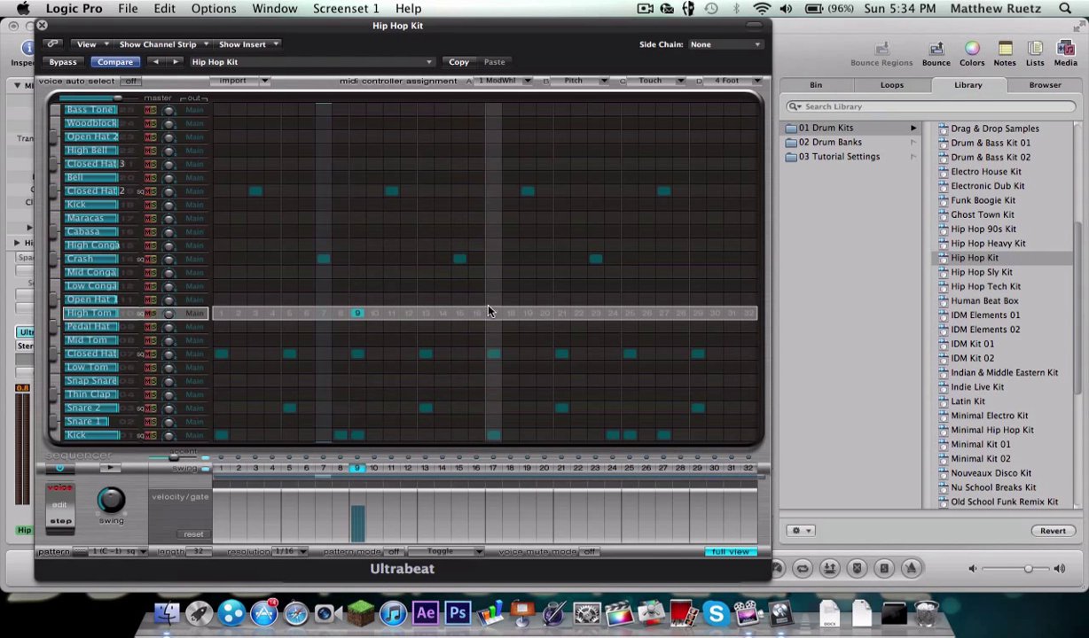
{"action": "left_click", "coordinate": [492, 313]}
{"action": "left_click", "coordinate": [629, 313]}
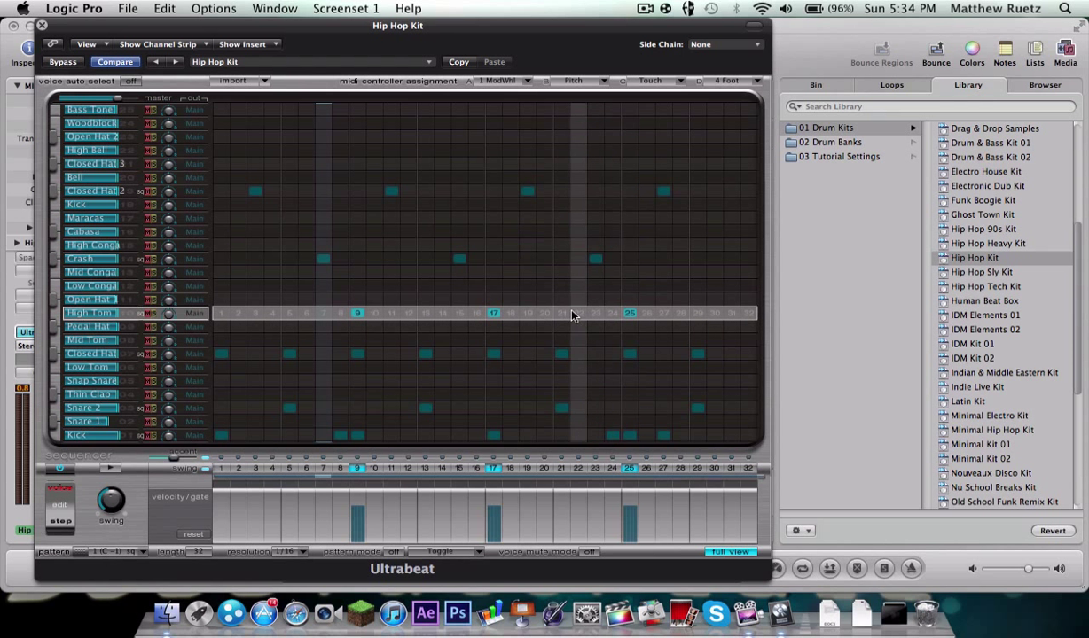
{"action": "left_click", "coordinate": [512, 316]}
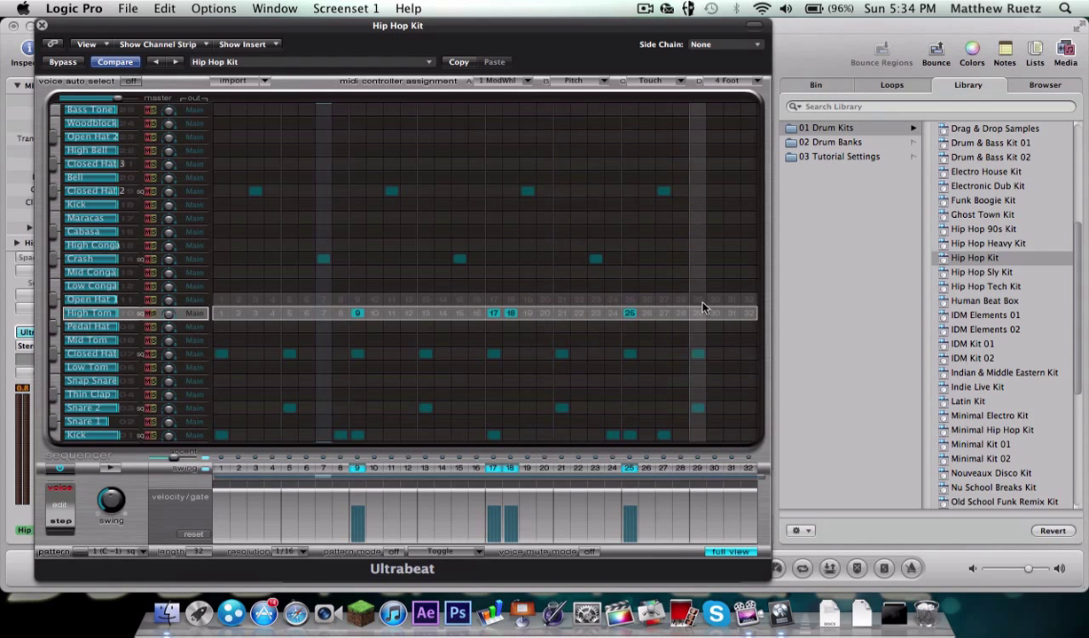
{"action": "left_click", "coordinate": [112, 468]}
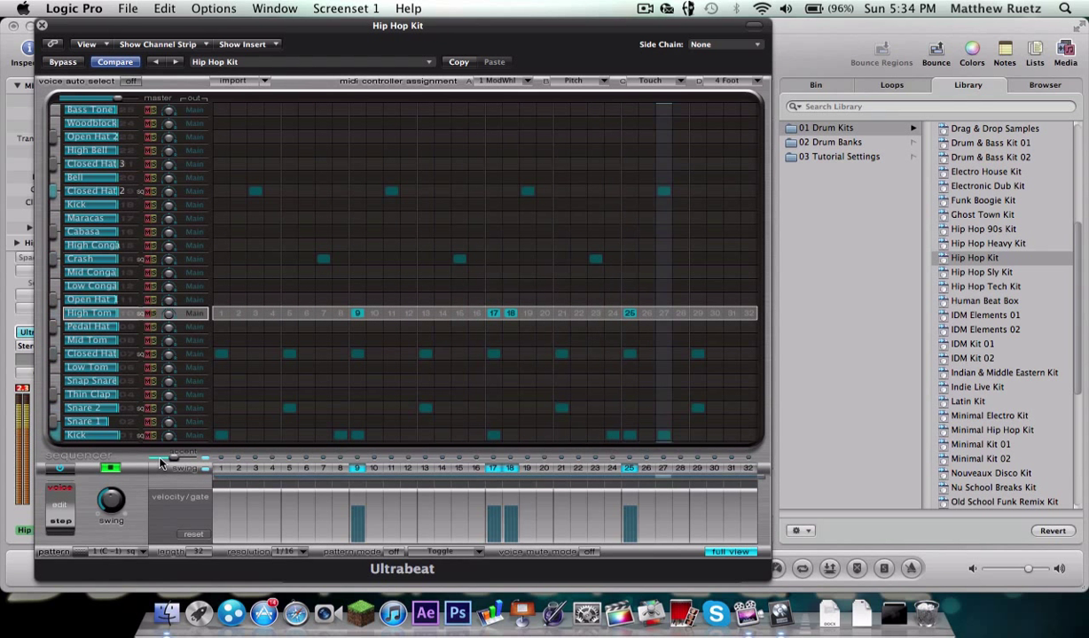
{"action": "left_click", "coordinate": [108, 468]}
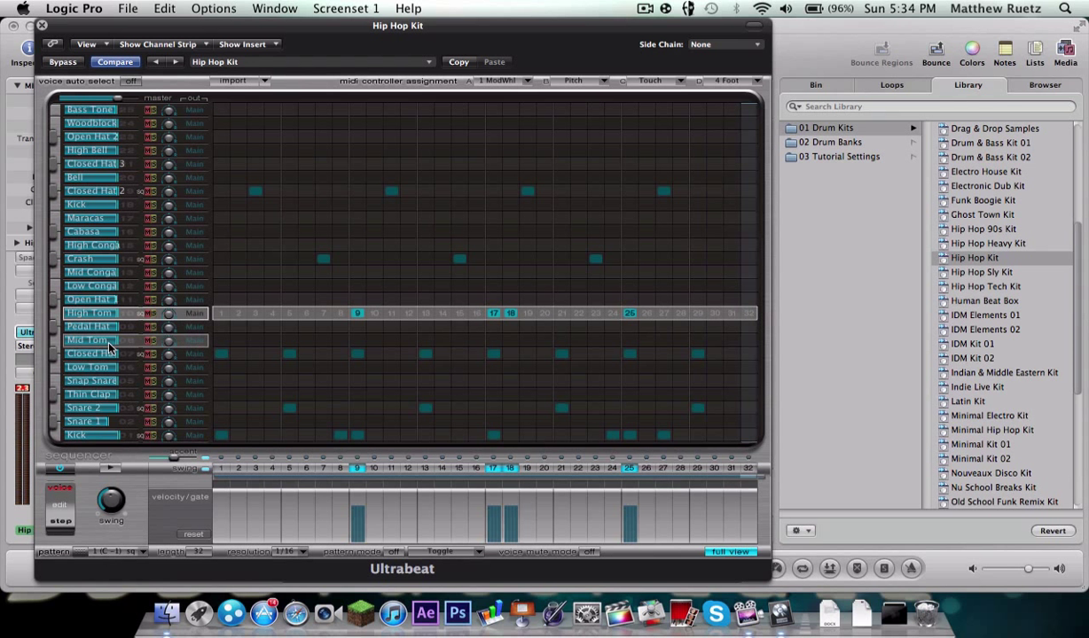
Give the Mid Tom hits on steps 5, 13, 17 and 25, then start playback
{"action": "left_click", "coordinate": [122, 343]}
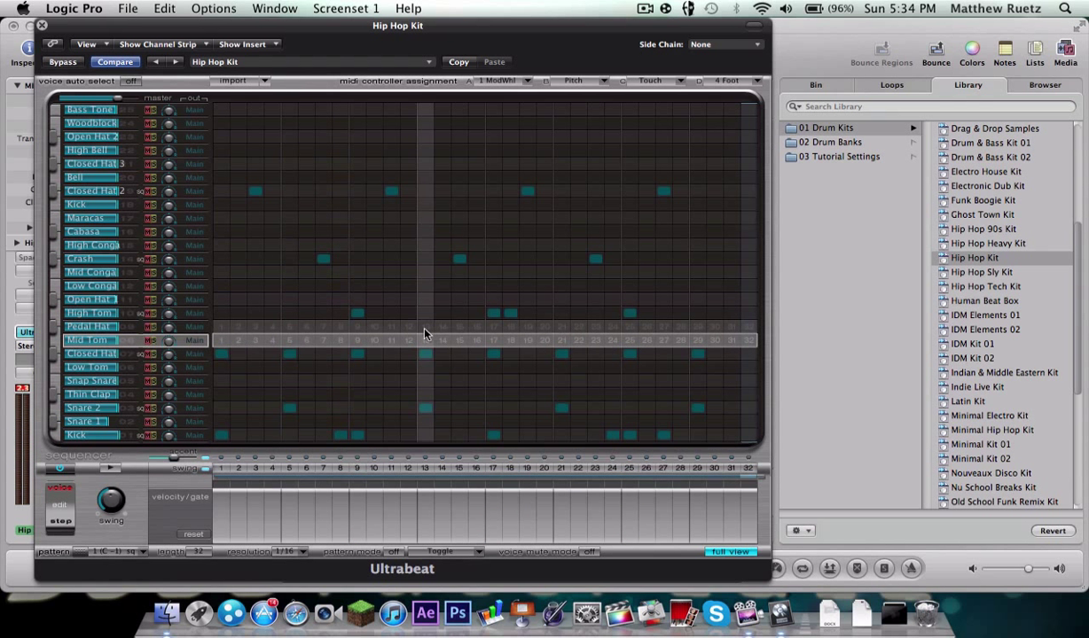
{"action": "left_click", "coordinate": [291, 343]}
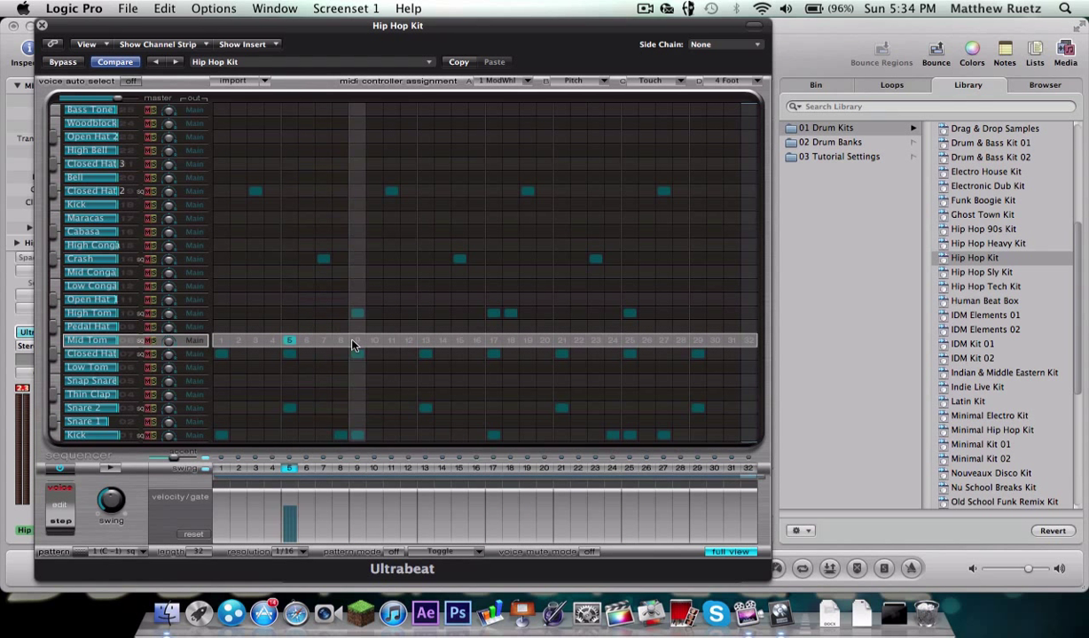
{"action": "left_click", "coordinate": [422, 342]}
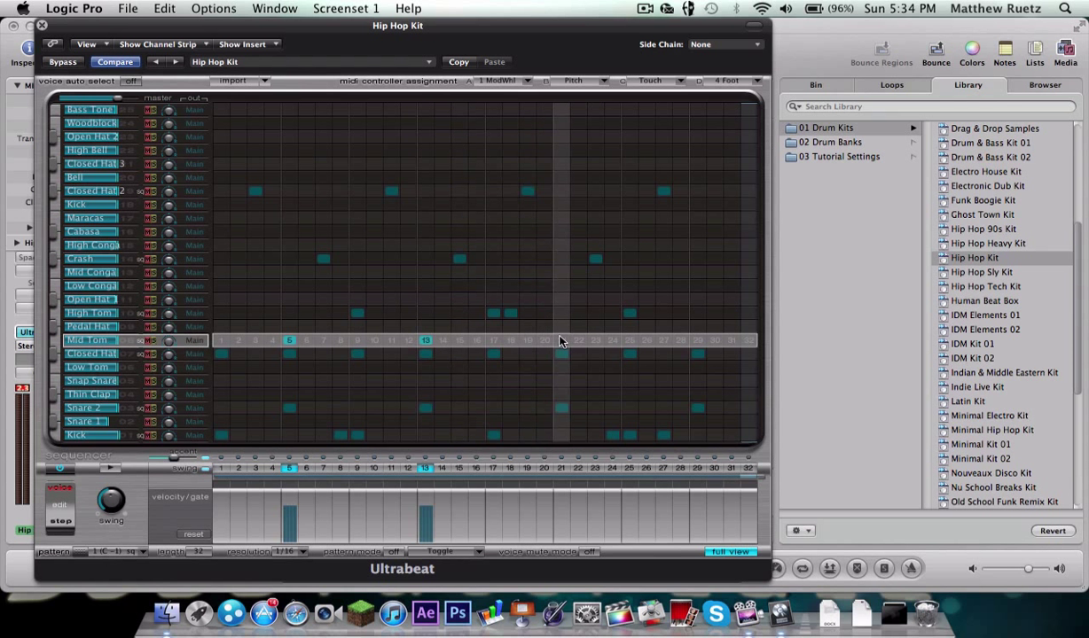
{"action": "left_click", "coordinate": [493, 342]}
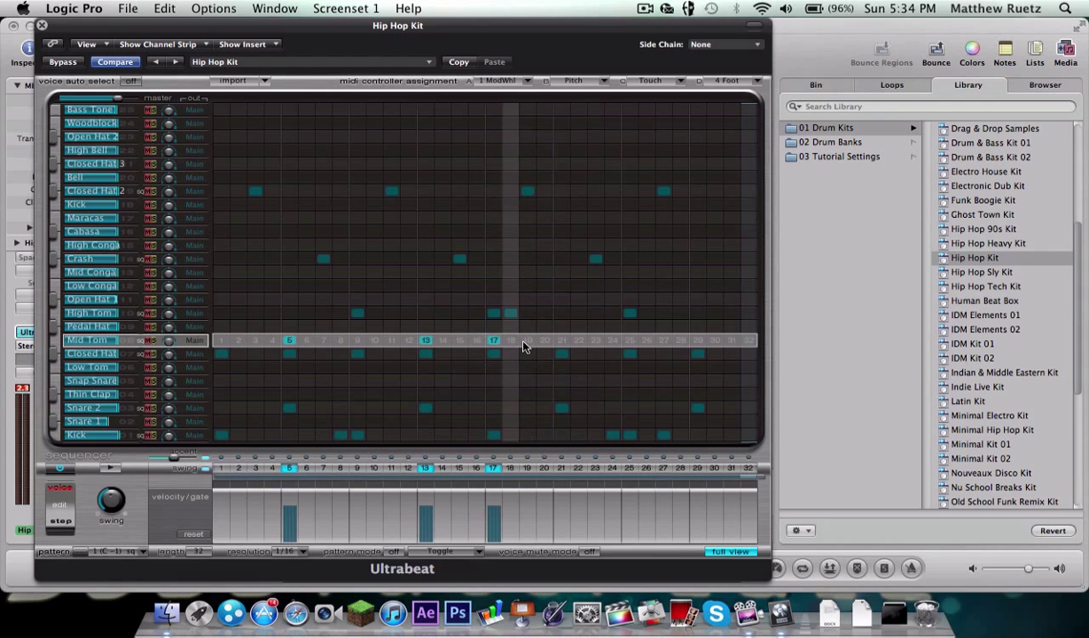
{"action": "left_click", "coordinate": [629, 342]}
{"action": "left_click", "coordinate": [109, 467]}
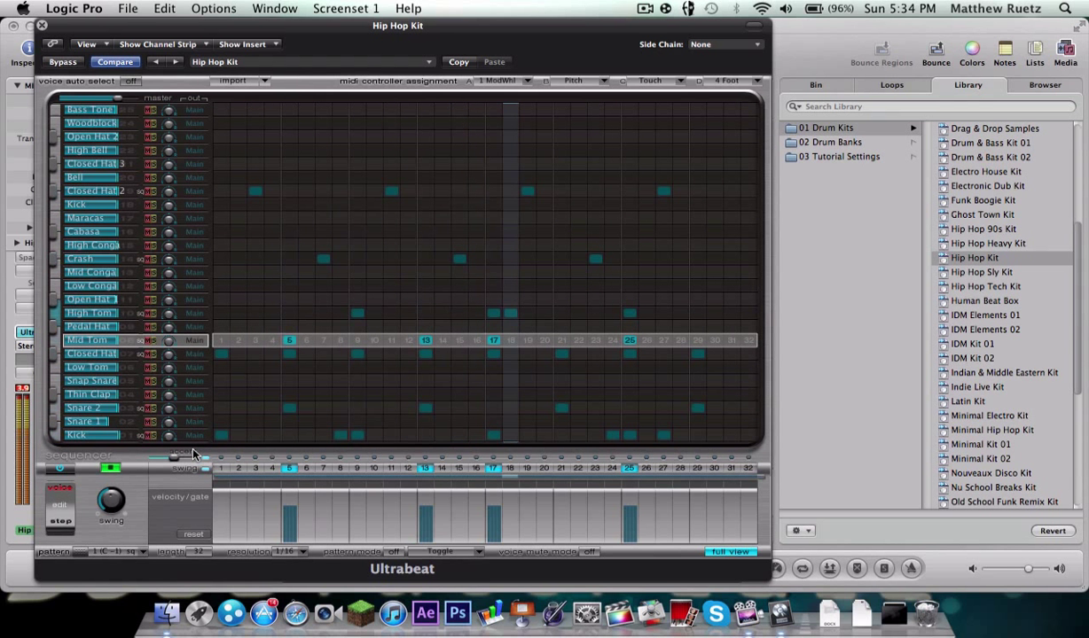
Drop High Tom step 18 and Mid Tom step 17, and add Mid Tom on step 21
{"action": "left_click", "coordinate": [494, 313]}
{"action": "left_click", "coordinate": [511, 313]}
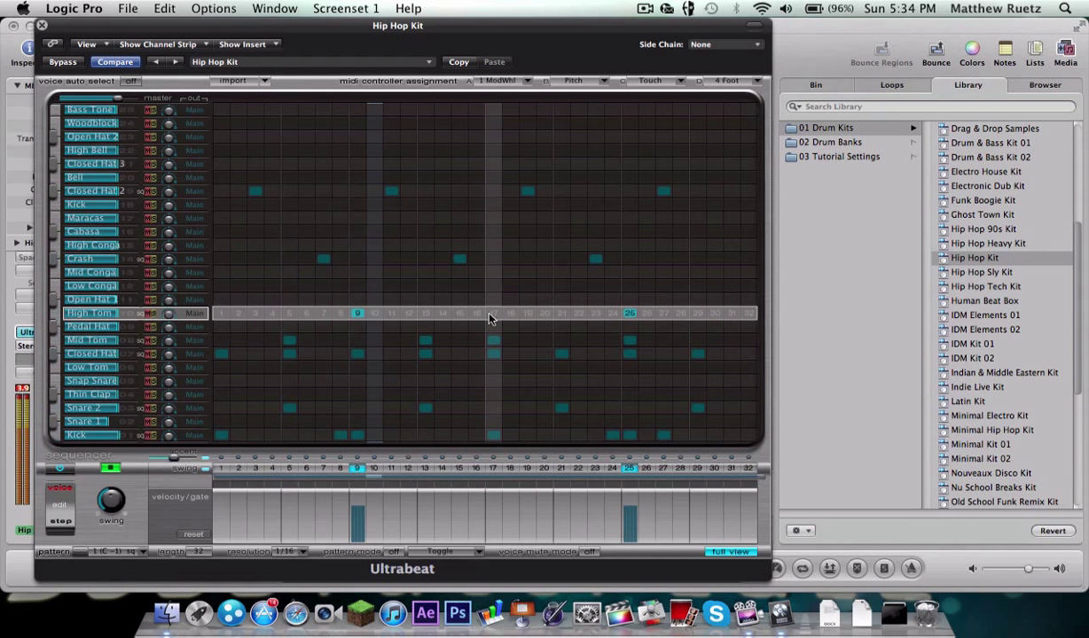
{"action": "left_click", "coordinate": [493, 313]}
{"action": "left_click", "coordinate": [499, 340]}
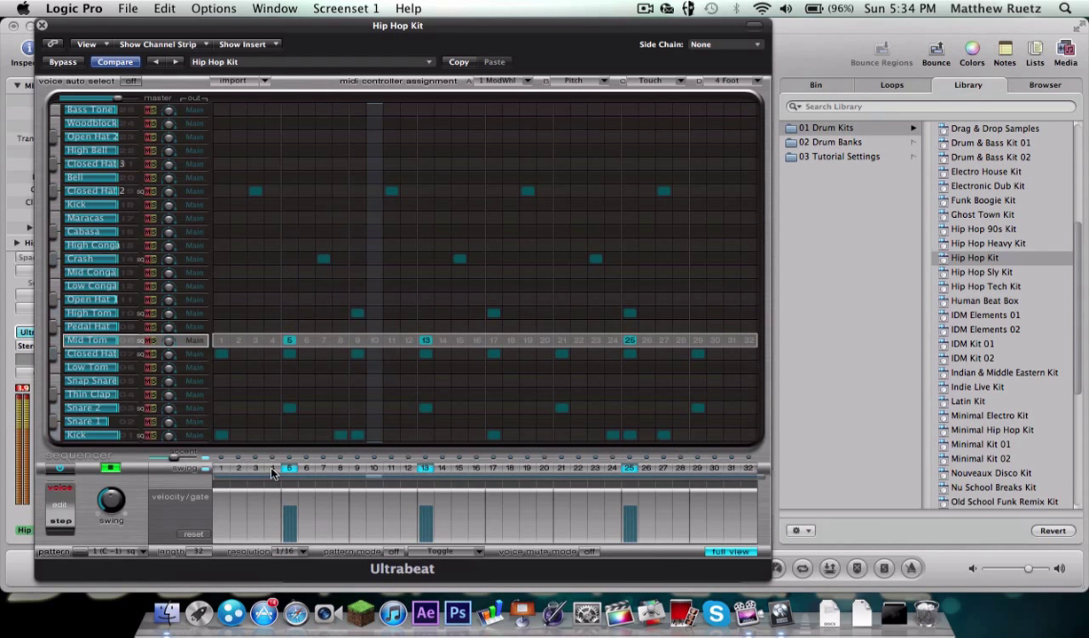
{"action": "left_click", "coordinate": [561, 340]}
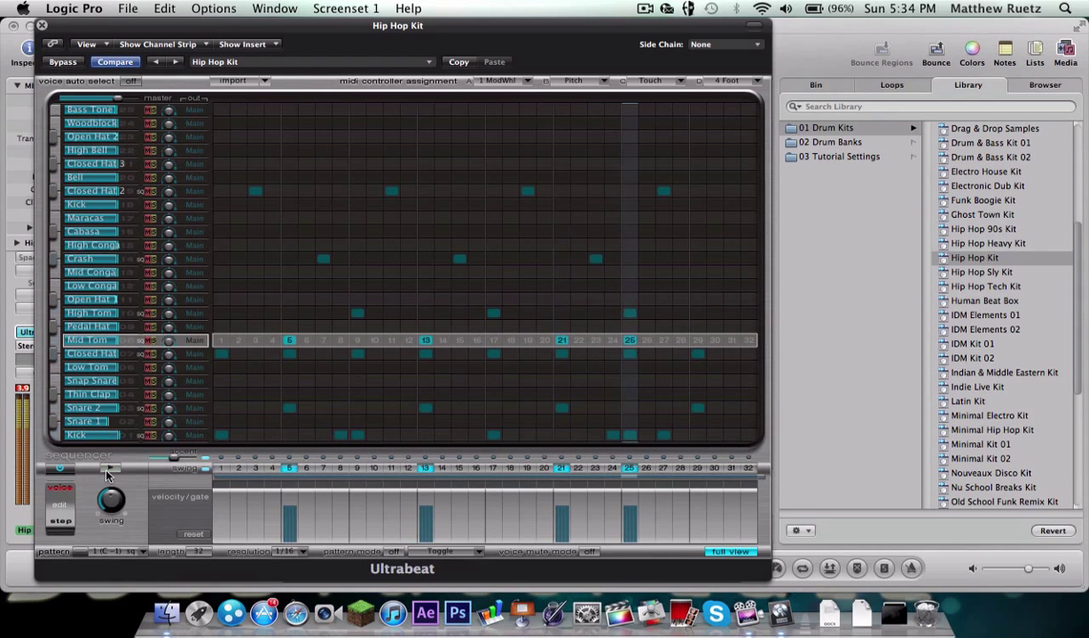
Review the Snare 2, Closed Hat 2, Bell and Closed Hat 3 patterns, then return to the synth panel
{"action": "left_click", "coordinate": [140, 408]}
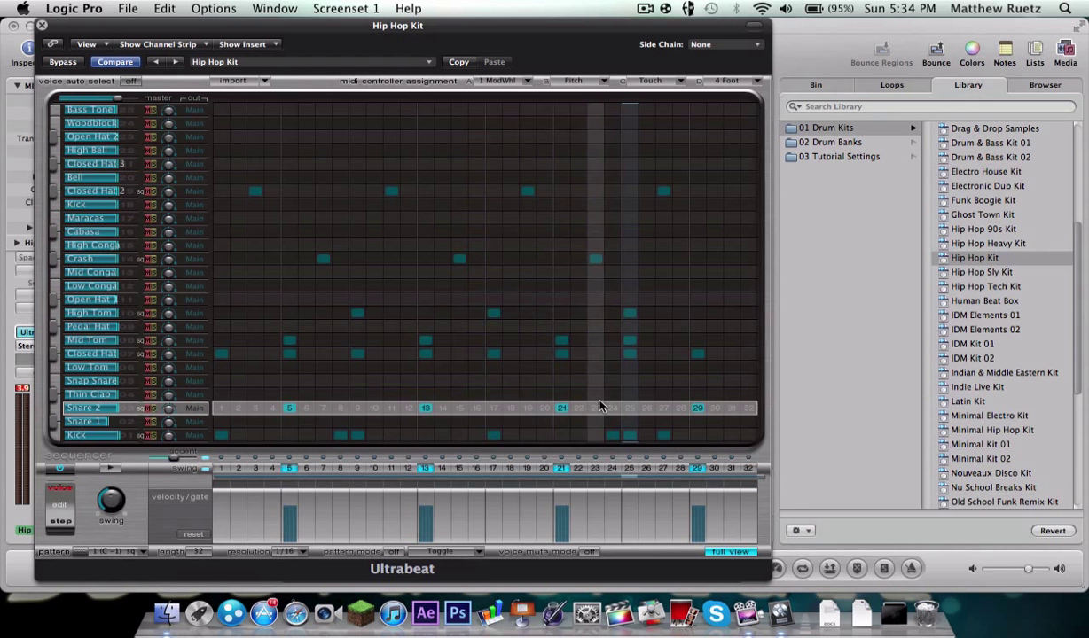
{"action": "left_click", "coordinate": [120, 189]}
{"action": "left_click", "coordinate": [141, 176]}
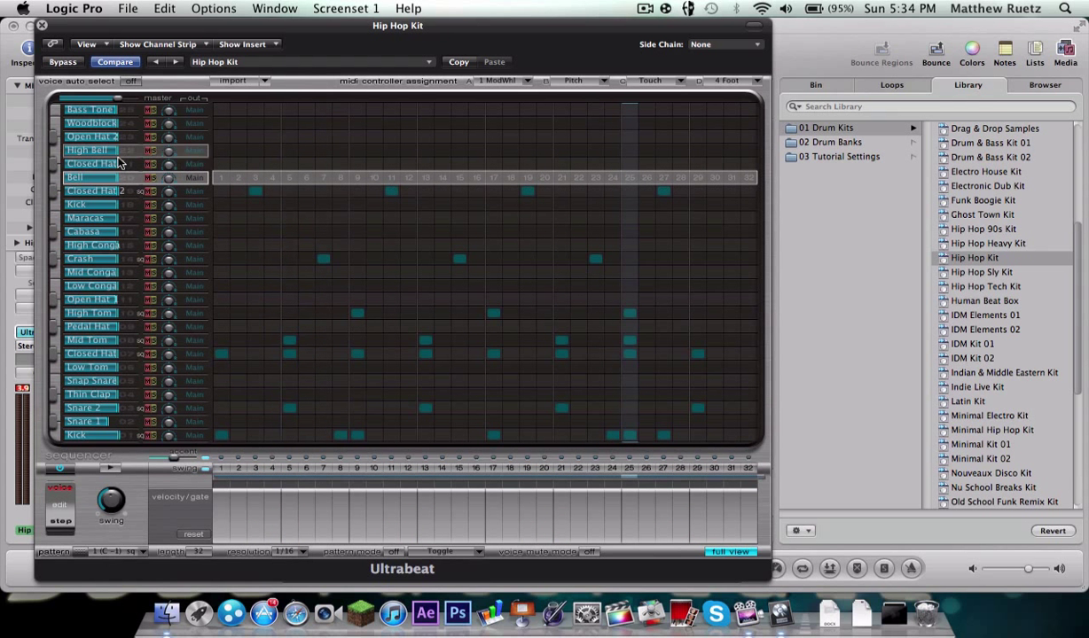
{"action": "left_click", "coordinate": [131, 164]}
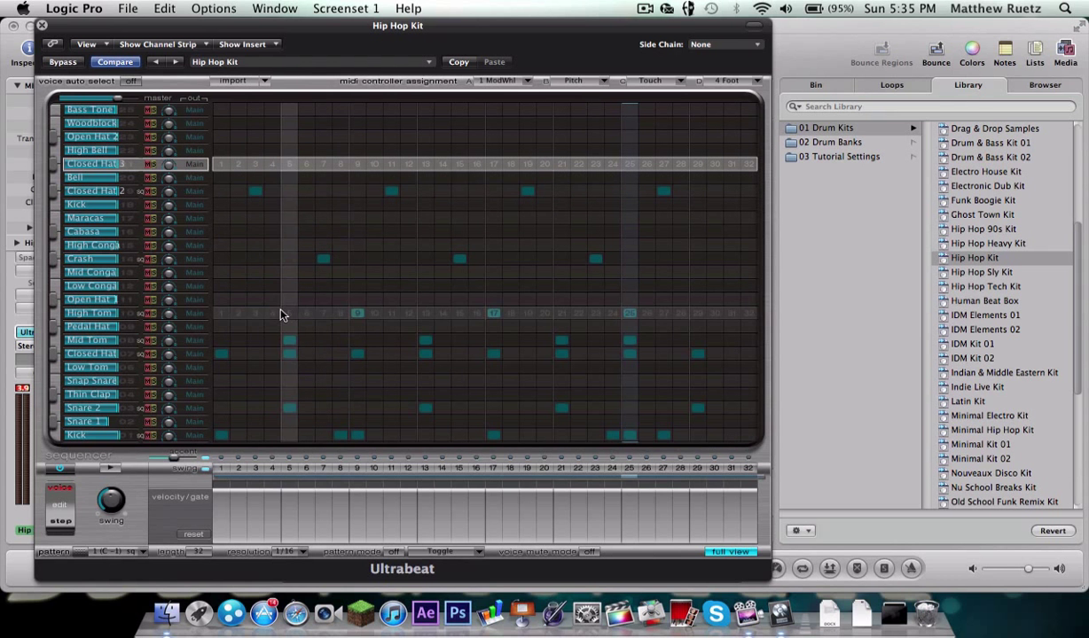
{"action": "left_click", "coordinate": [734, 552]}
Check Kick and Open Hat 1, then read Crash velocities: step 7 105, 15 97, 23 99
{"action": "left_click", "coordinate": [142, 207]}
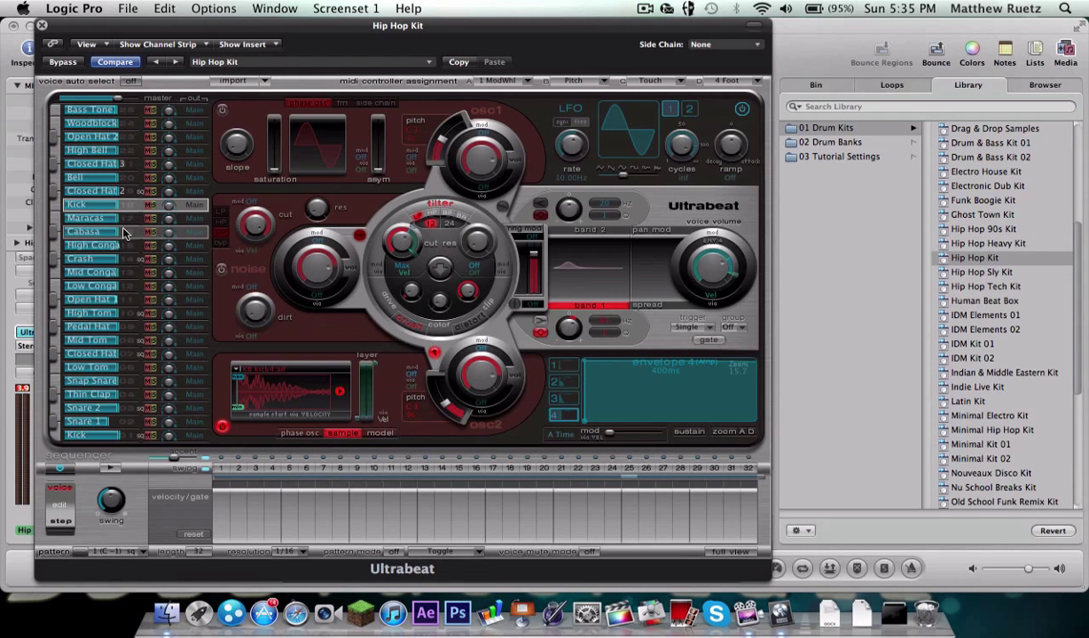
{"action": "left_click", "coordinate": [124, 302]}
{"action": "left_click", "coordinate": [122, 263]}
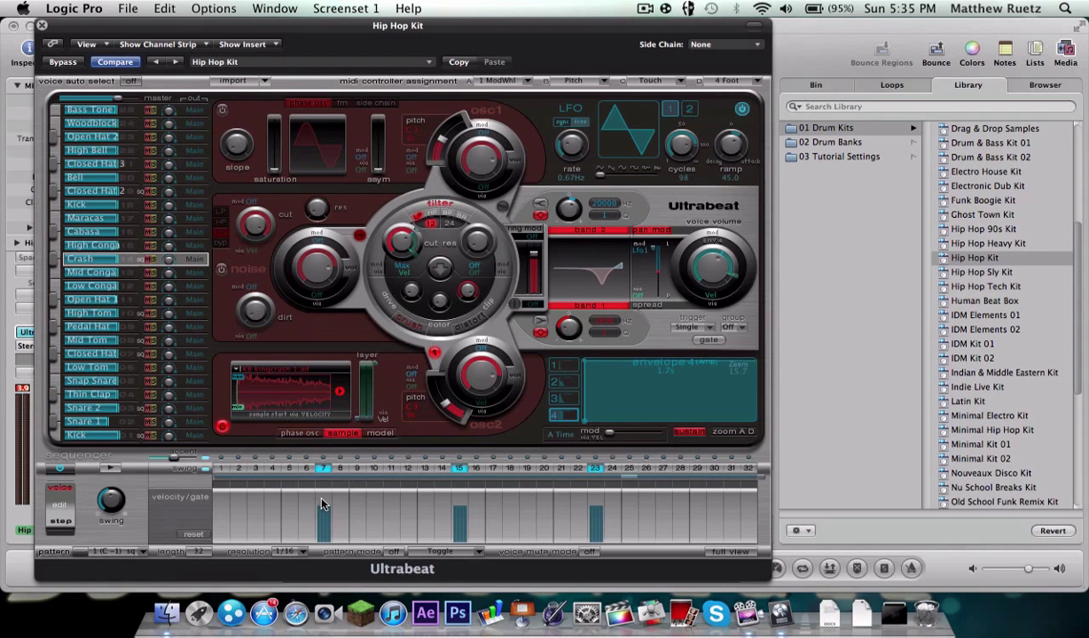
{"action": "mouse_move", "coordinate": [325, 512]}
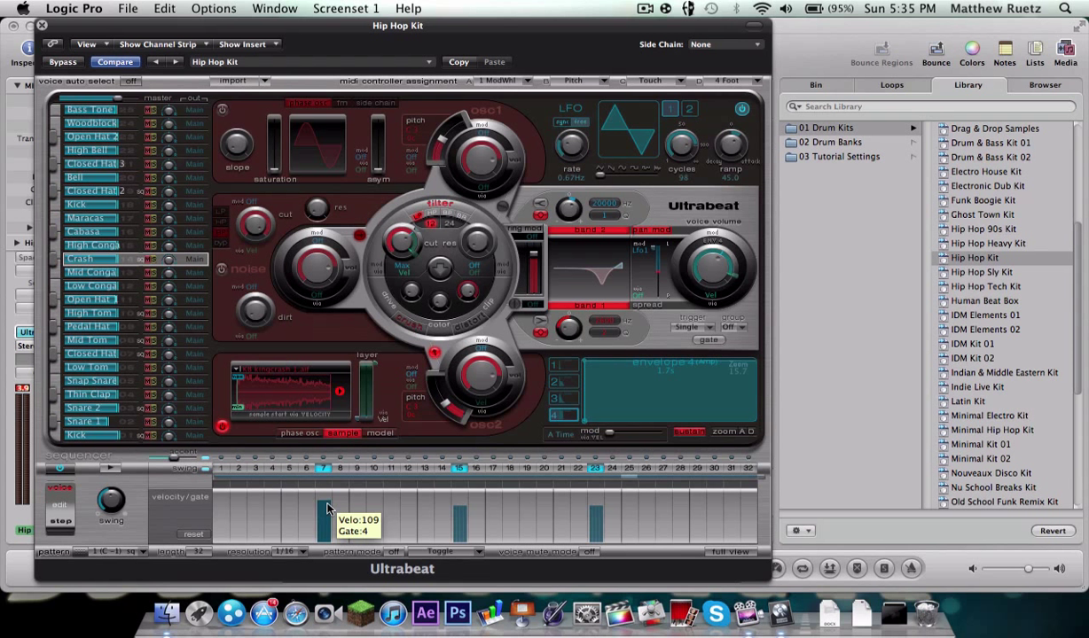
{"action": "mouse_move", "coordinate": [461, 523]}
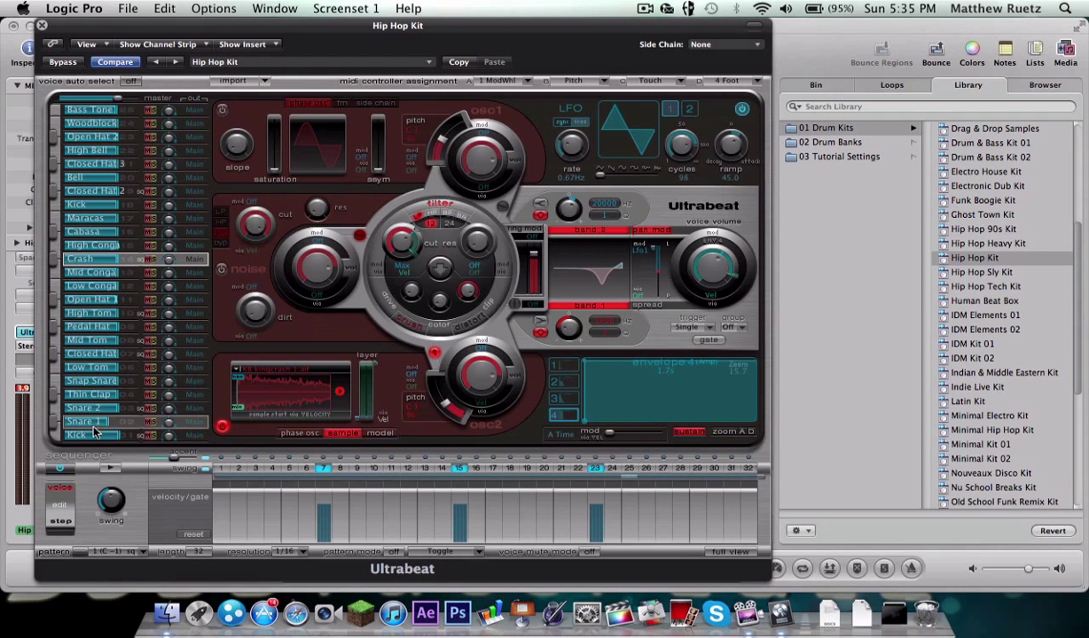
Browse the Pedal Hat, Thin Clap and Snare 2 voice settings
{"action": "left_click", "coordinate": [120, 327]}
{"action": "left_click", "coordinate": [119, 366]}
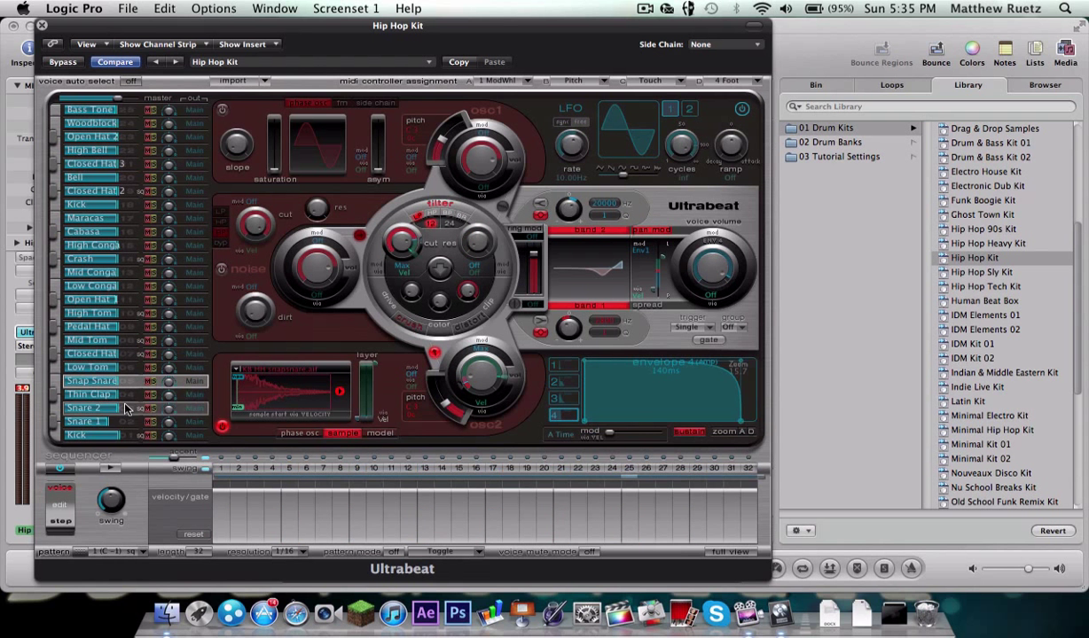
{"action": "left_click", "coordinate": [131, 409]}
{"action": "left_click", "coordinate": [131, 408]}
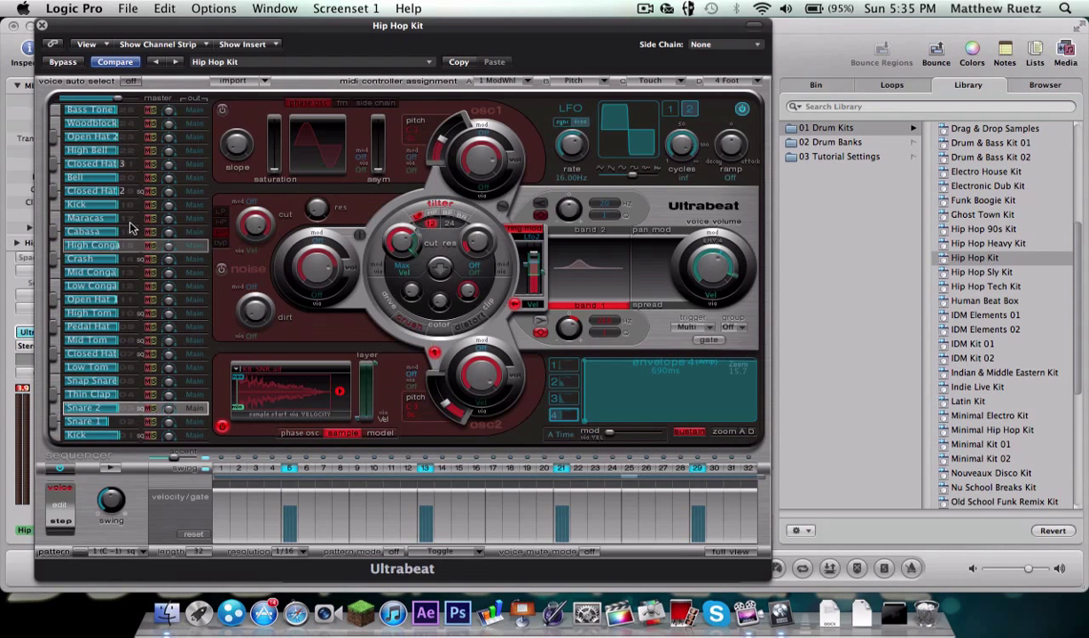
Try a Bass Tone hit on step 6, stretching then shortening its gate, and remove it
{"action": "left_click", "coordinate": [118, 113]}
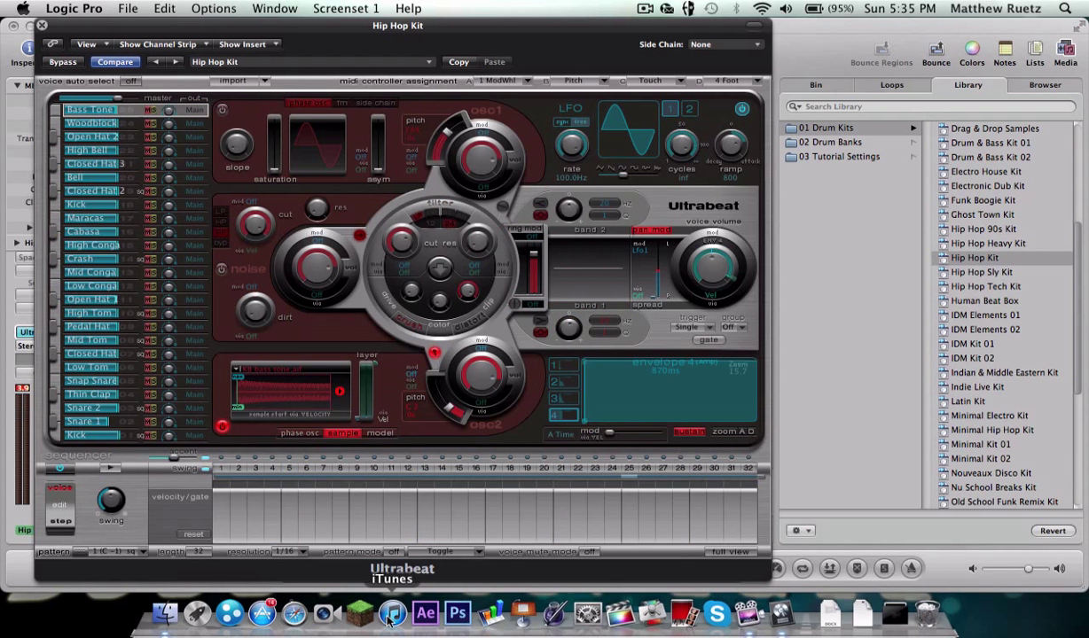
{"action": "left_click", "coordinate": [307, 529]}
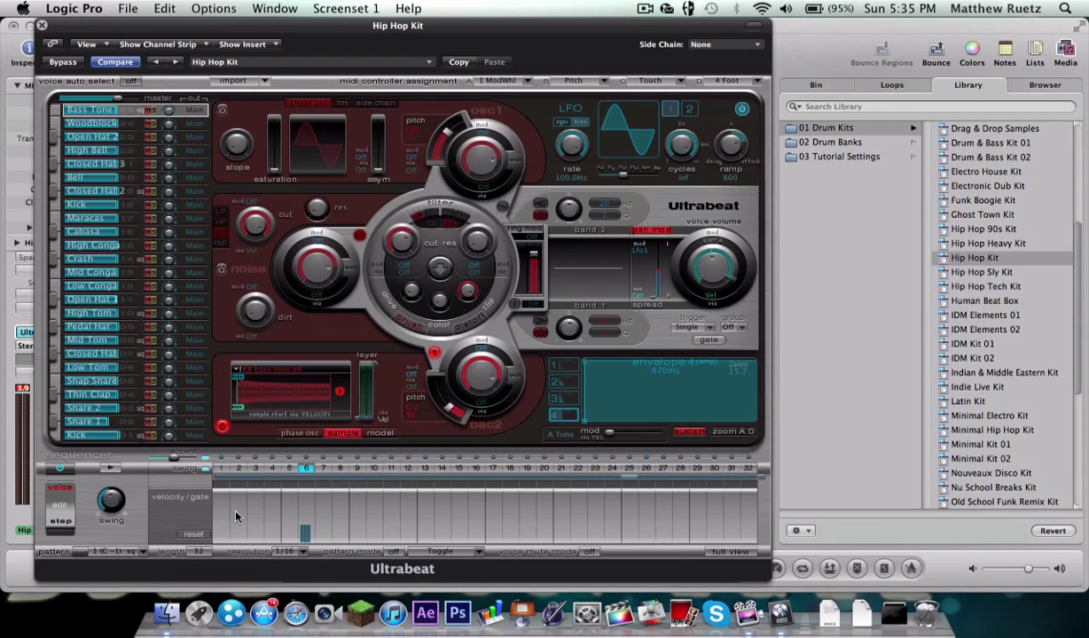
{"action": "left_click", "coordinate": [111, 466]}
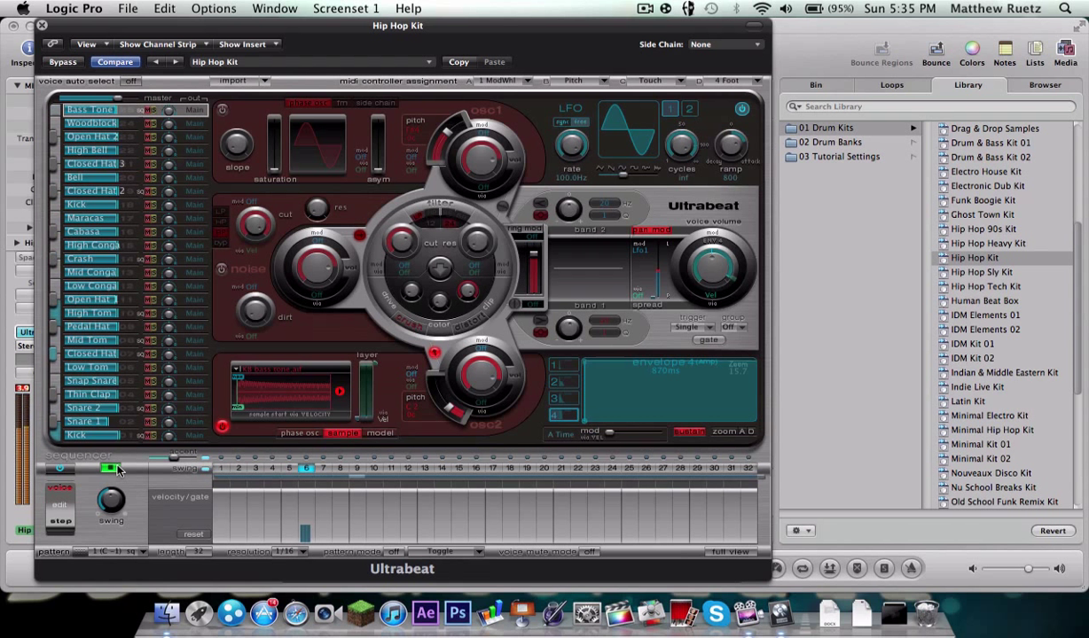
{"action": "left_click_drag", "start_coordinate": [304, 532], "coordinate": [452, 513]}
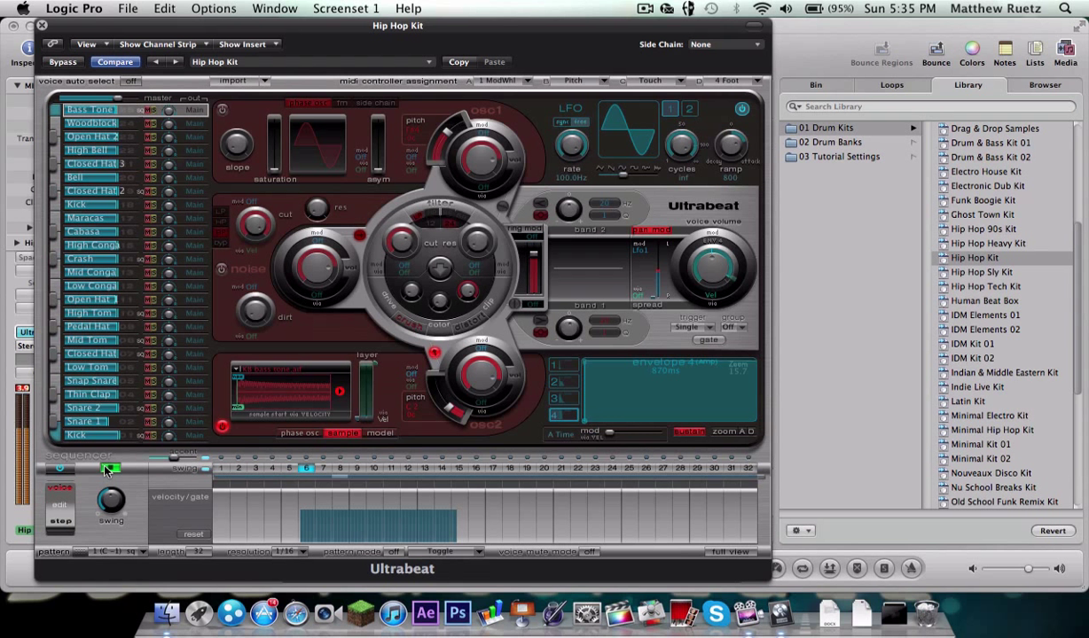
{"action": "left_click_drag", "start_coordinate": [457, 537], "coordinate": [312, 535]}
{"action": "left_click", "coordinate": [303, 519]}
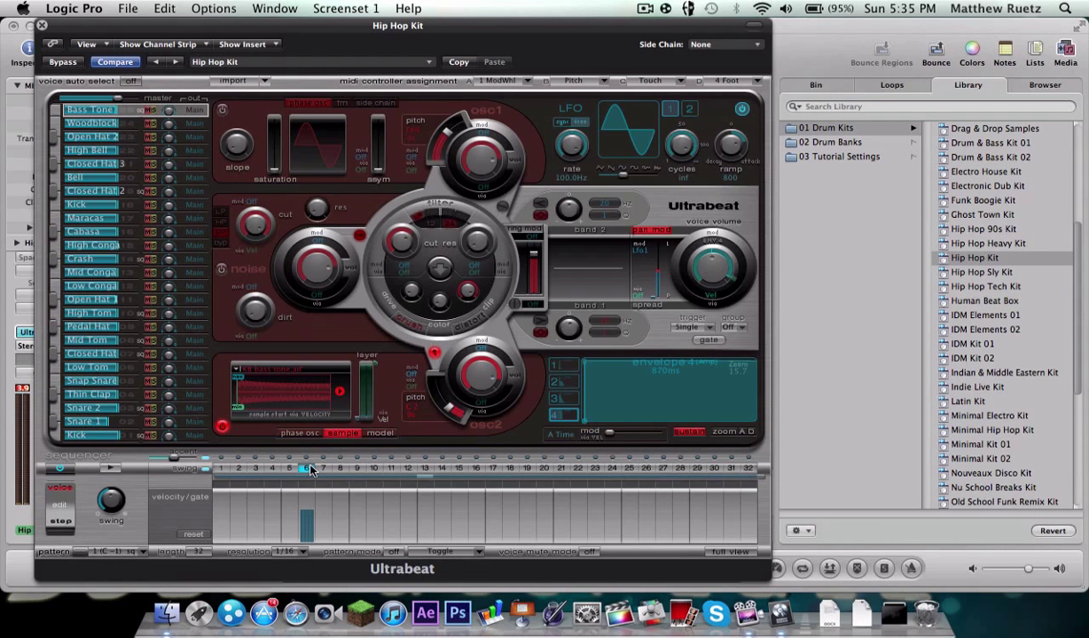
{"action": "left_click", "coordinate": [310, 469]}
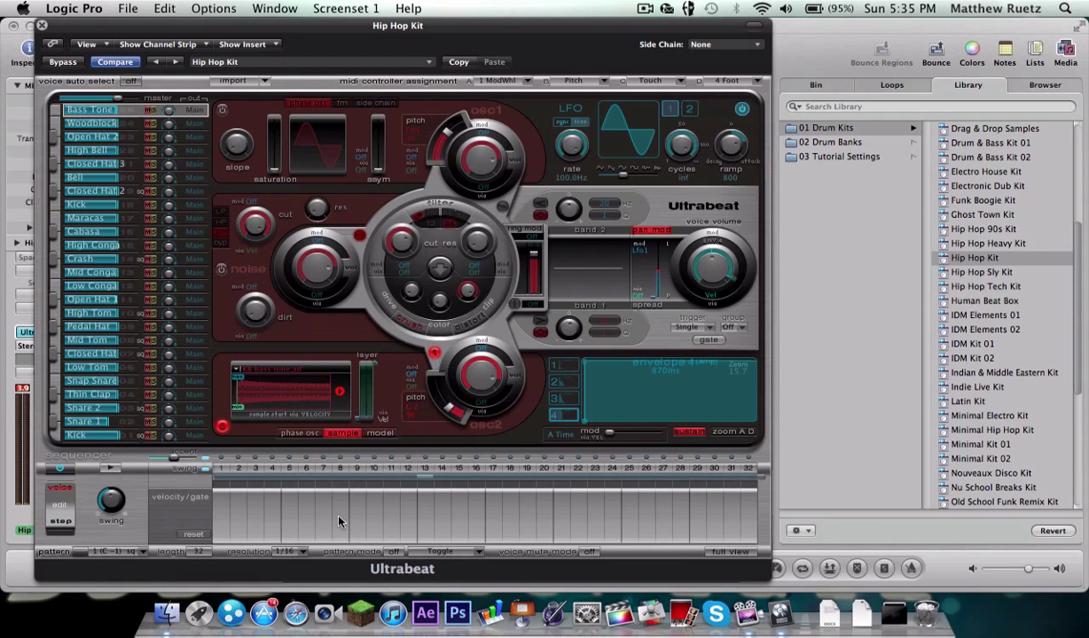
Add a long Bass Tone note from step 3 at velocity 127, audition it, then clear it
{"action": "left_click_drag", "start_coordinate": [257, 529], "coordinate": [485, 525]}
{"action": "left_click", "coordinate": [507, 535]}
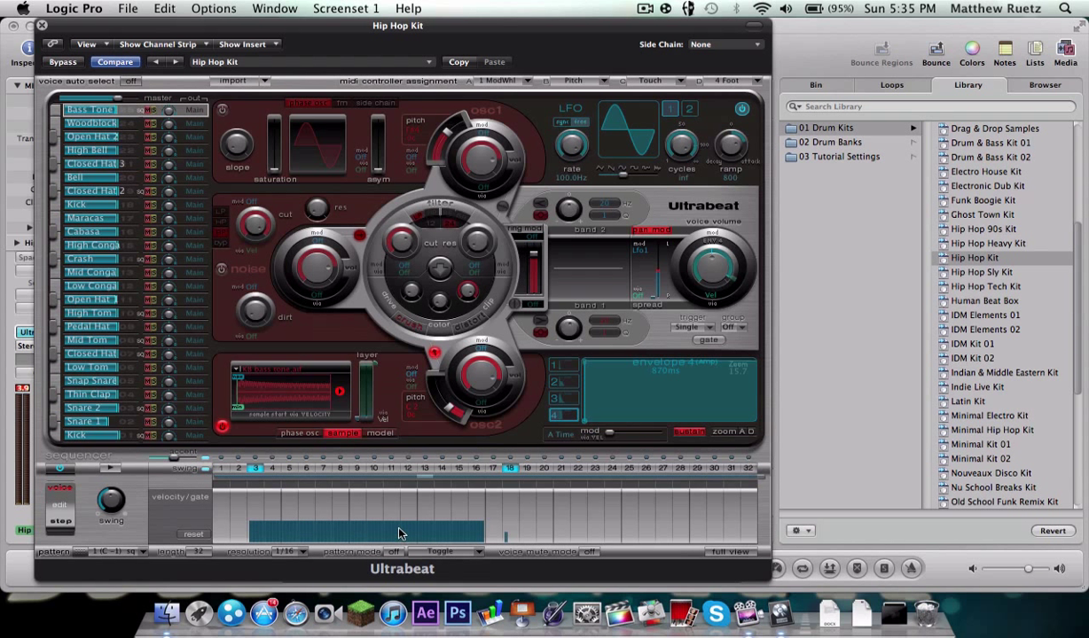
{"action": "left_click_drag", "start_coordinate": [400, 532], "coordinate": [405, 504]}
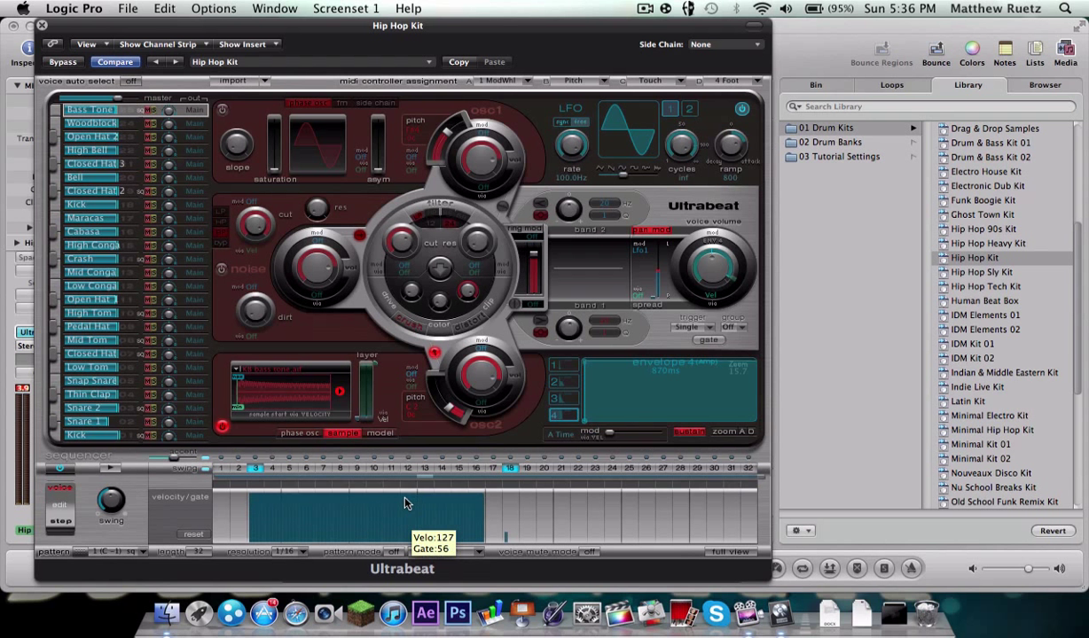
{"action": "left_click", "coordinate": [111, 468]}
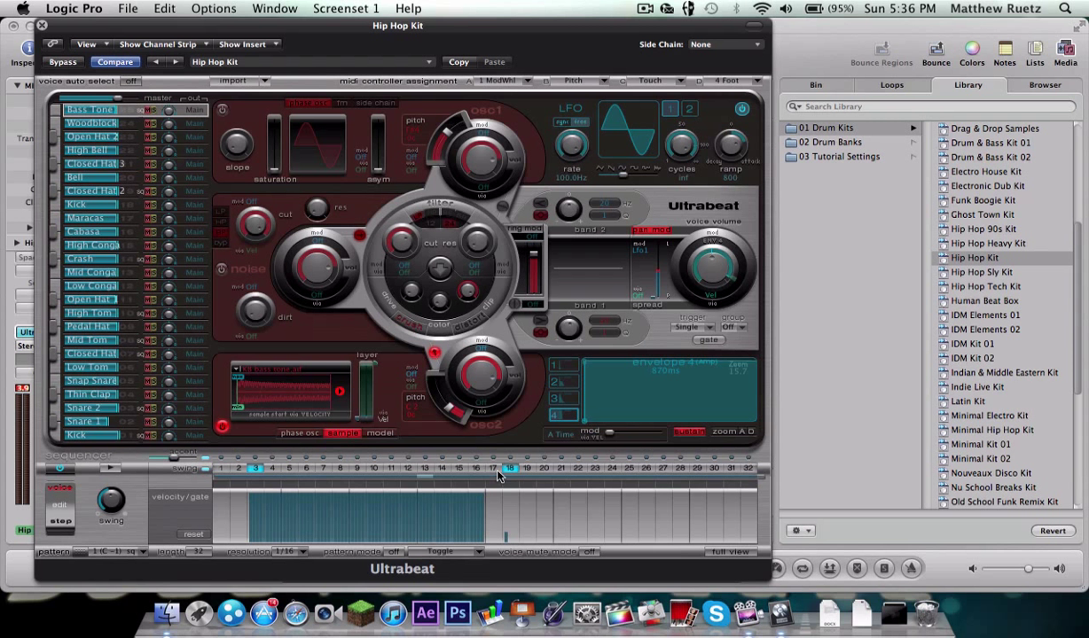
{"action": "left_click_drag", "start_coordinate": [254, 477], "coordinate": [567, 454]}
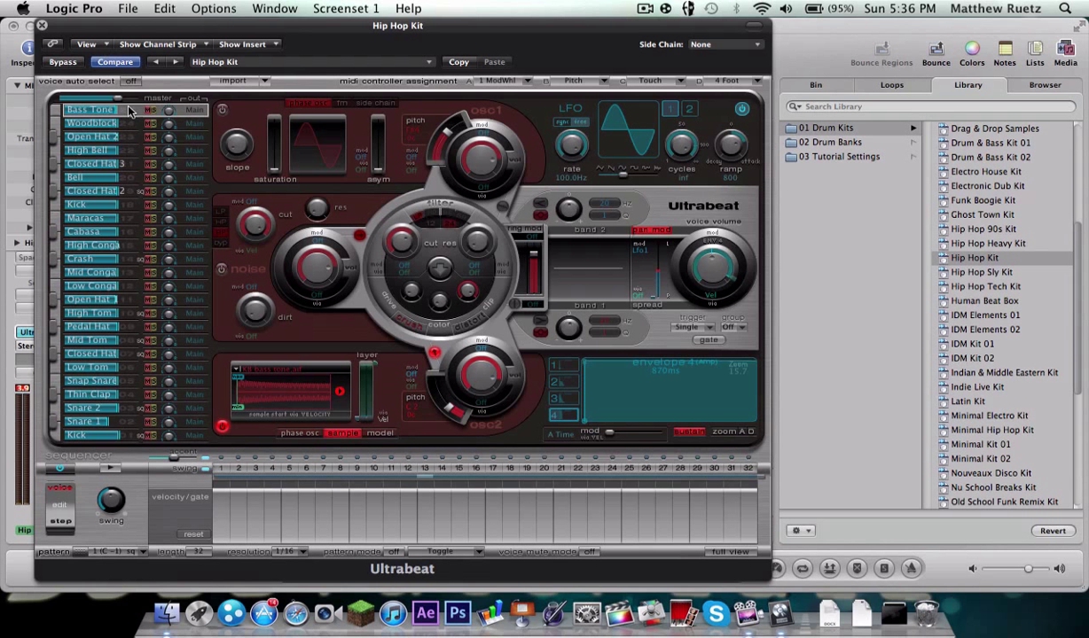
Switch Ultrabeat to full view so every voice's step pattern is displayed
{"action": "left_click", "coordinate": [722, 551]}
{"action": "left_click", "coordinate": [115, 471]}
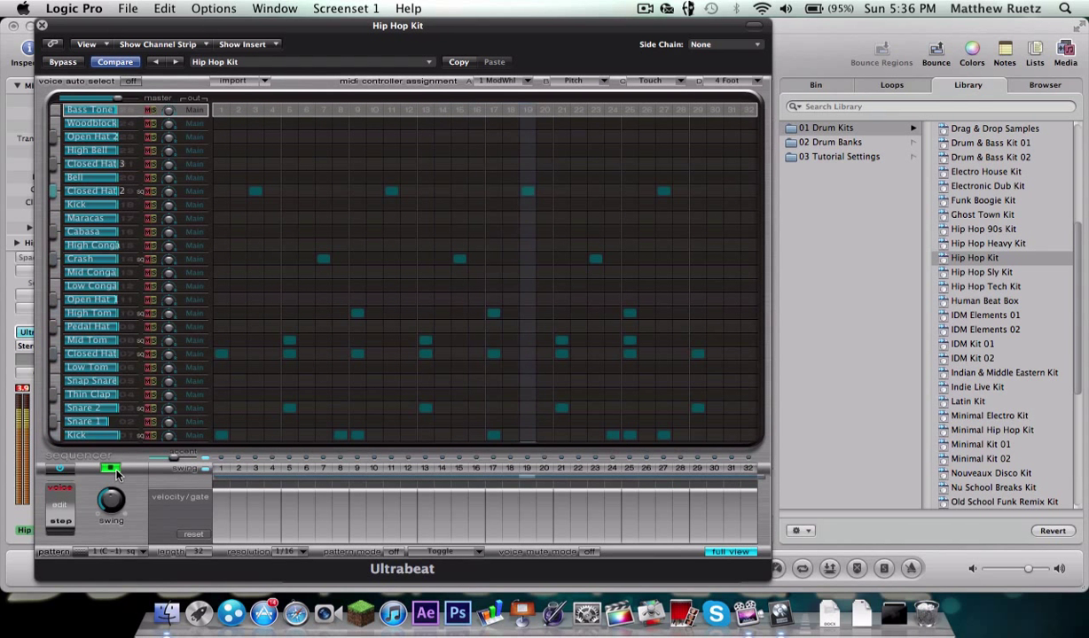
{"action": "left_click", "coordinate": [113, 469]}
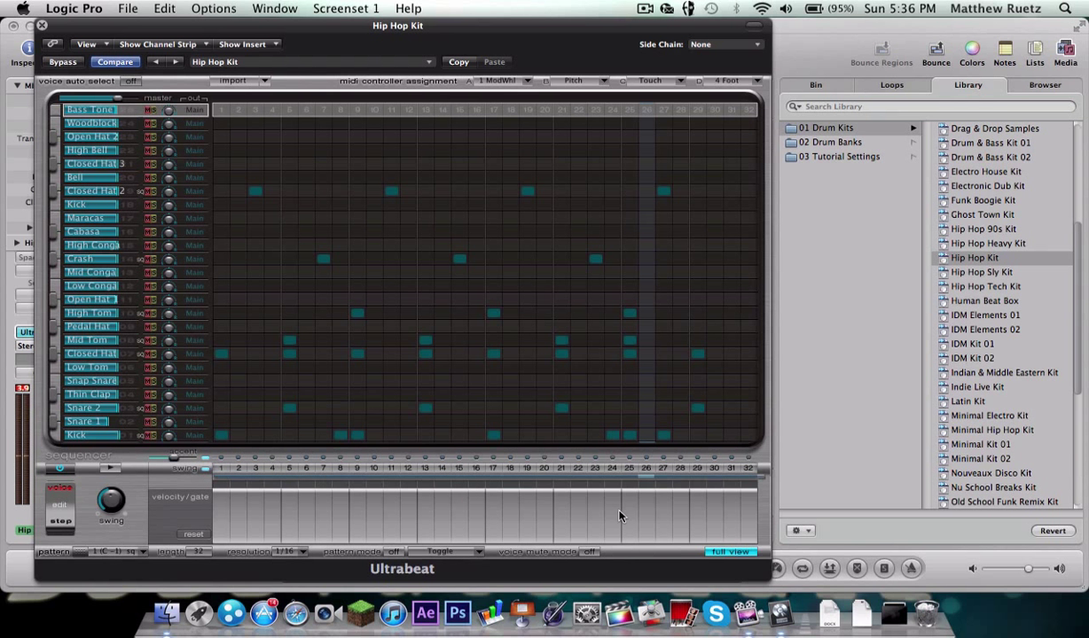
{"action": "left_click", "coordinate": [711, 551]}
{"action": "left_click", "coordinate": [711, 550]}
{"action": "left_click", "coordinate": [711, 551]}
{"action": "left_click", "coordinate": [711, 550]}
{"action": "left_click", "coordinate": [645, 8]}
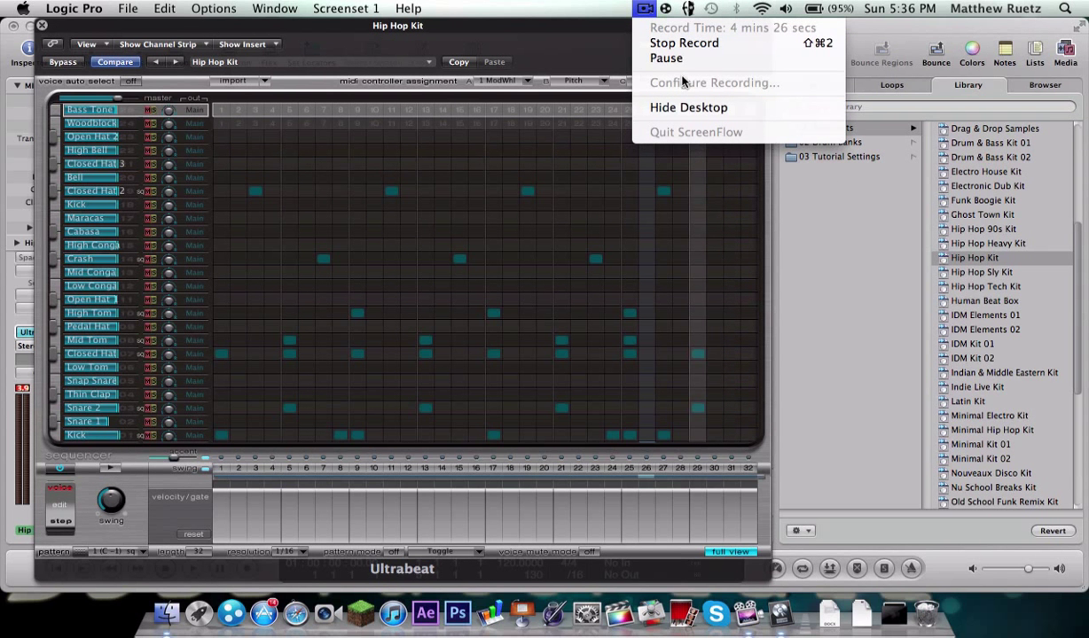